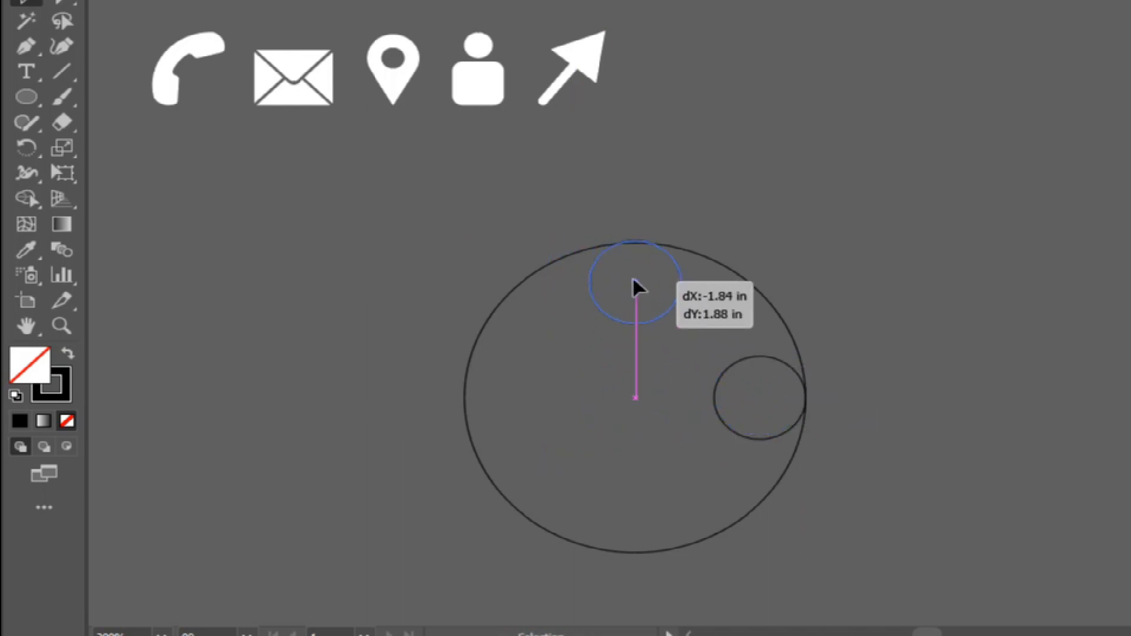
Move the upper small circle so its top edge touches the inside of the large circle's top edge.
key("ctrl+equal")
key("ctrl+equal")
key("ctrl+equal")
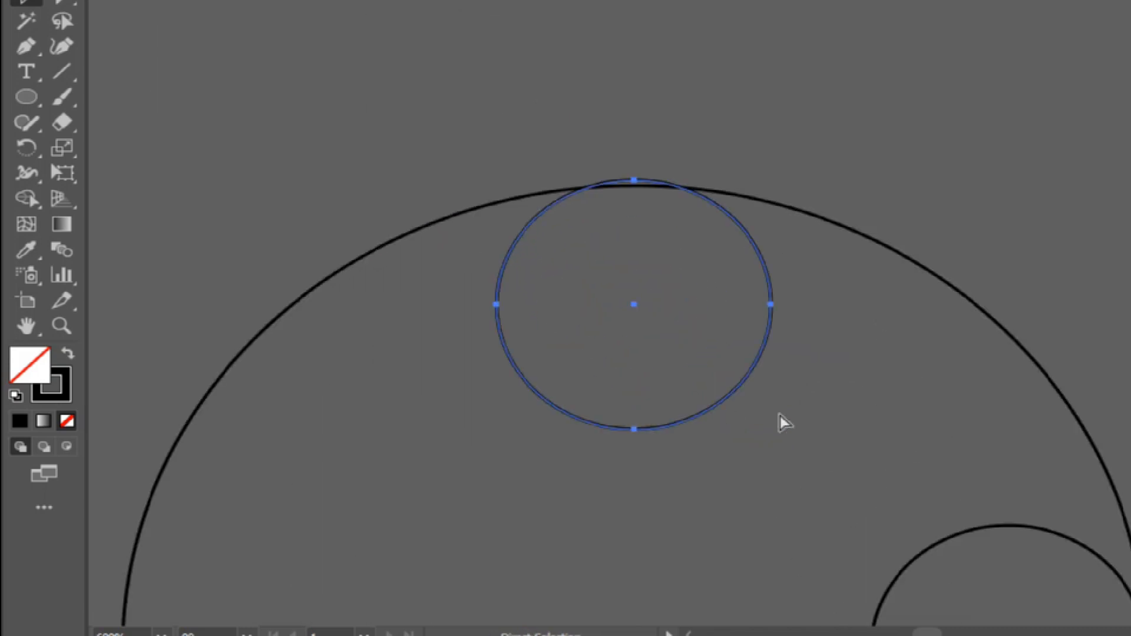
key("ctrl+equal")
key("ctrl+equal")
key("v")
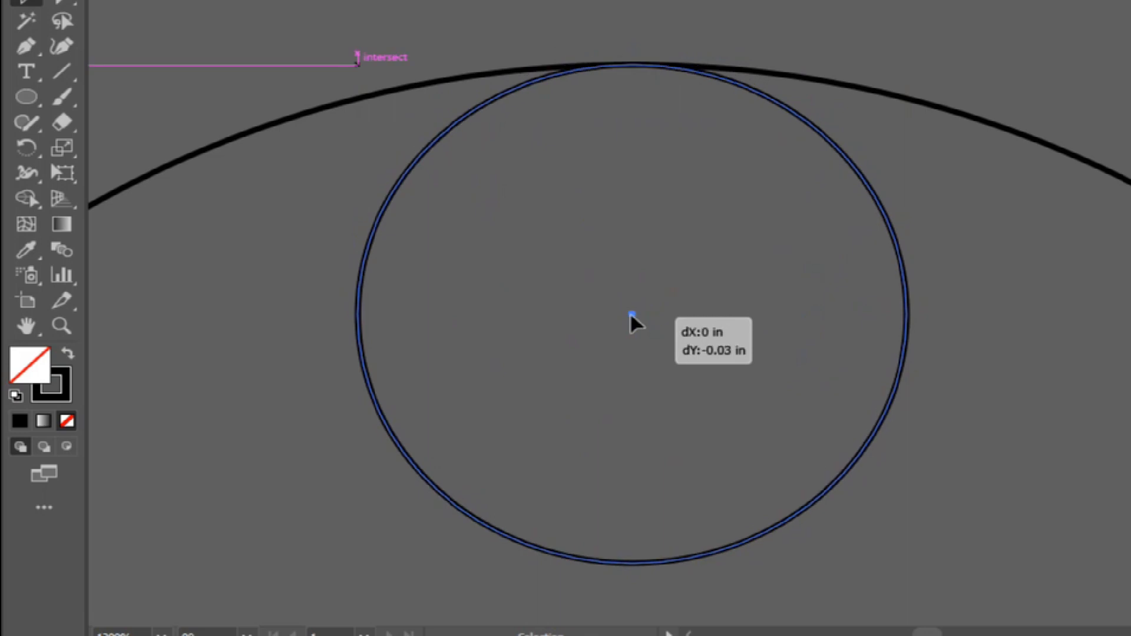
key("a")
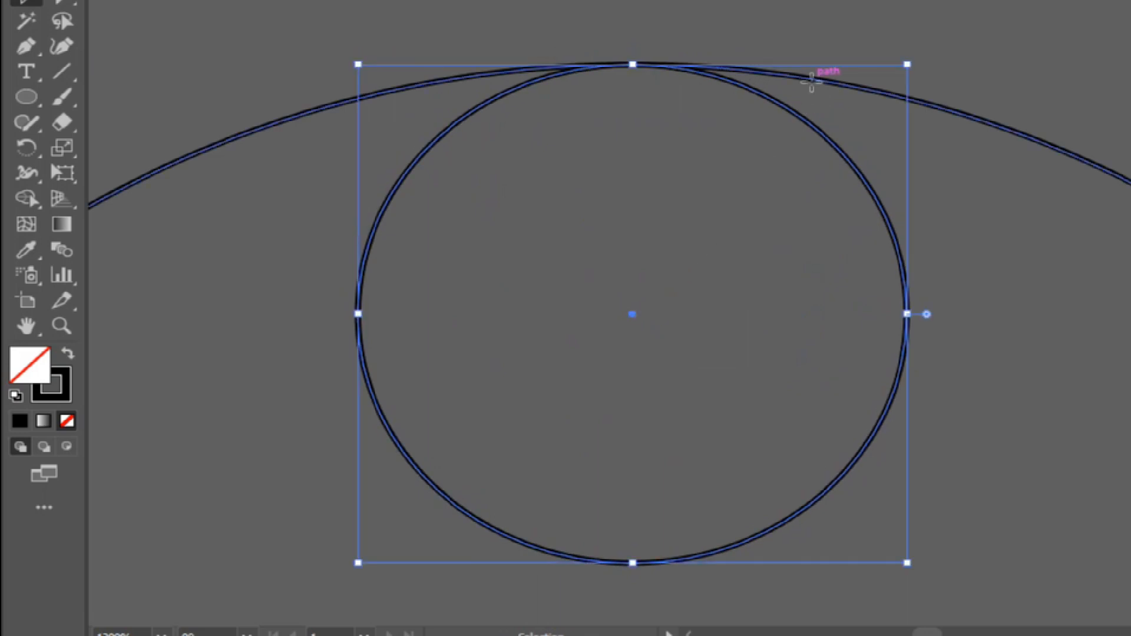
left_click(840, 95)
key("ctrl+minus")
key("ctrl+minus")
key("ctrl+minus")
key("ctrl+minus")
key("ctrl+minus")
key("v")
left_click(880, 70)
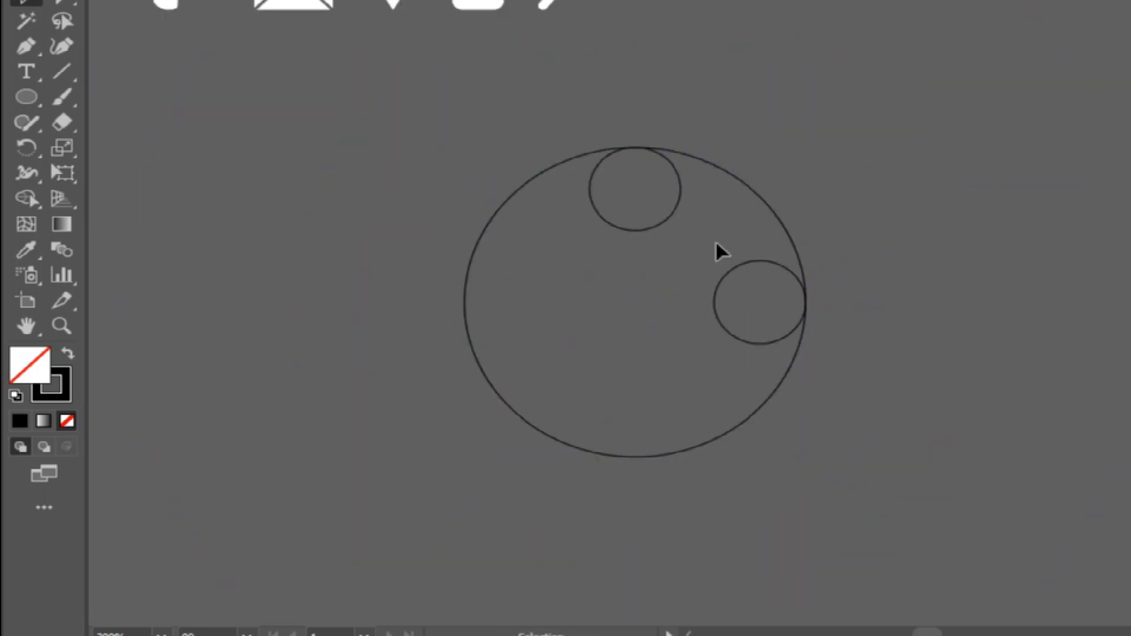
Align the small circle on the right with the inside of the large circle's right edge.
left_click(720, 325)
key("ctrl+plus")
key("ctrl+plus")
key("ctrl+plus")
key("ctrl+plus")
key("ctrl+plus")
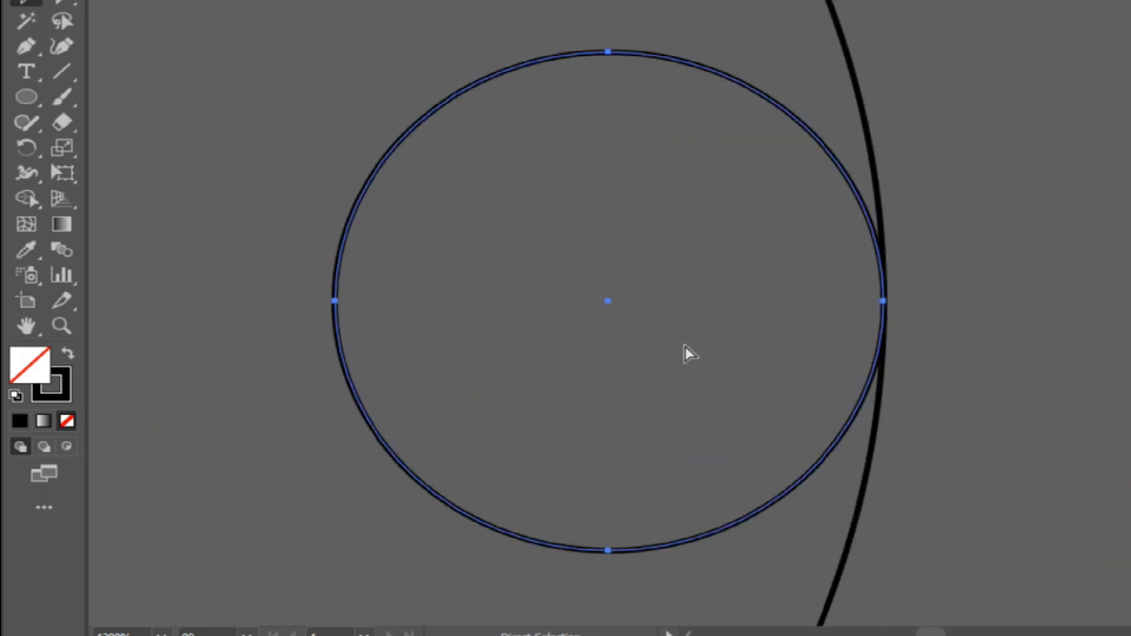
left_click_drag(730, 219, 737, 227)
key("a")
key("ctrl+minus")
key("ctrl+minus")
key("ctrl+minus")
key("ctrl+minus")
key("ctrl+minus")
key("ctrl+minus")
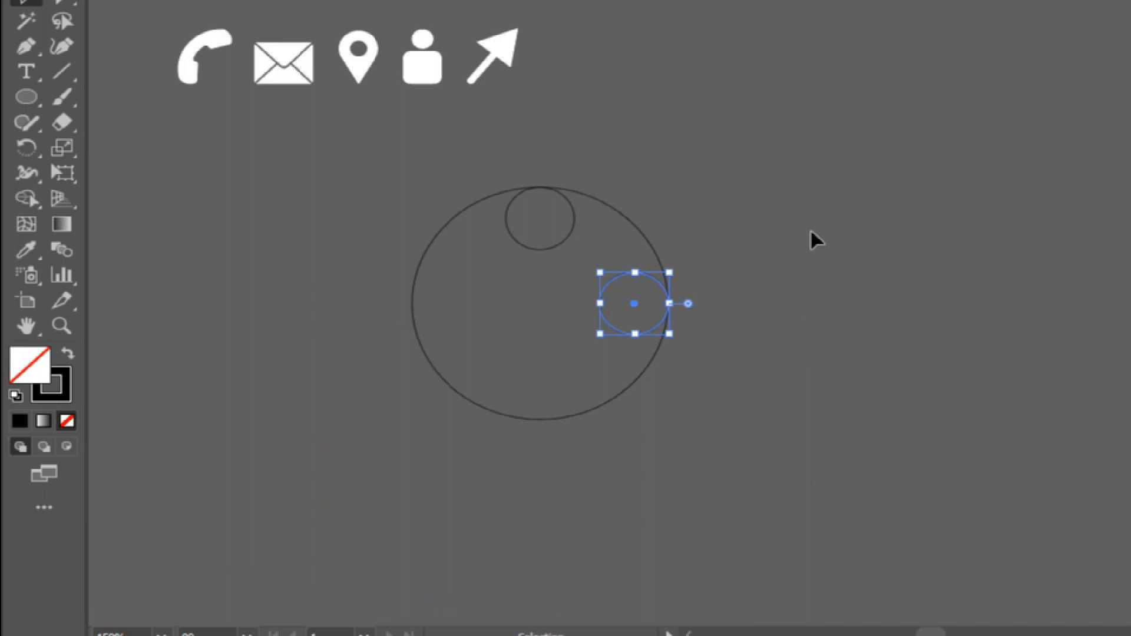
Create a smaller concentric copy of the large circle, passing through the two small circles.
left_click_drag(438, 195, 436, 279)
key("v")
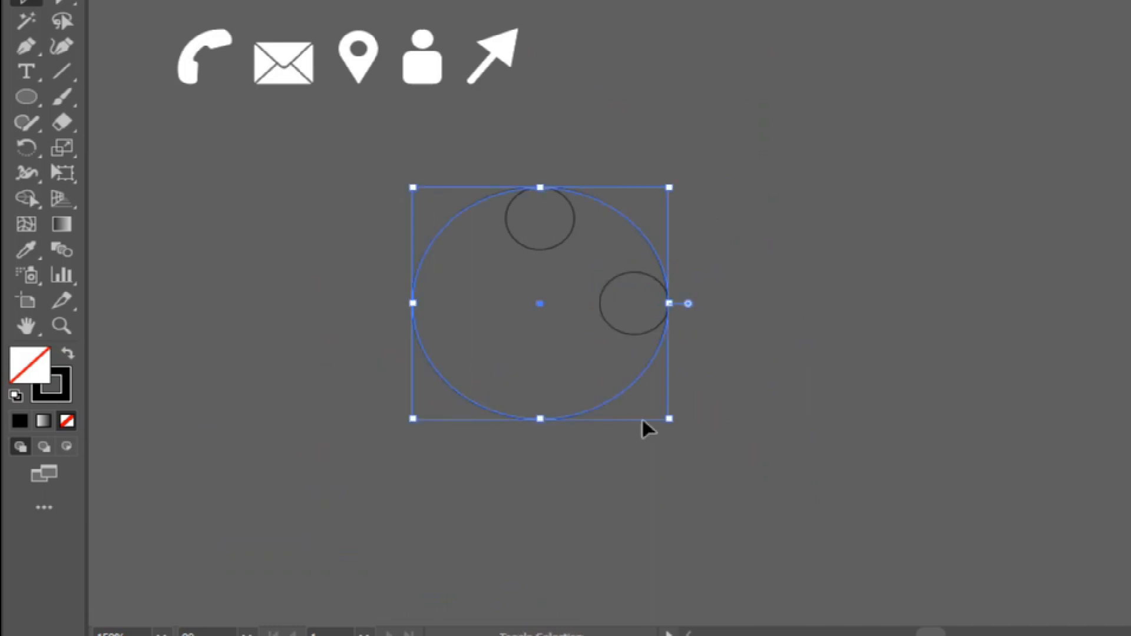
left_click_drag(669, 420, 640, 391)
Rotate both small circles around the large circle's centre so they sit symmetrically at its upper left and upper right.
left_click(548, 253)
left_click_drag(514, 381, 675, 436)
left_click_drag(386, 188, 715, 324)
left_click(714, 323)
Place a 5-sided polygon at the circles' centre and scale it up until its apex reaches the inner circle's top.
left_click_drag(26, 97, 103, 186)
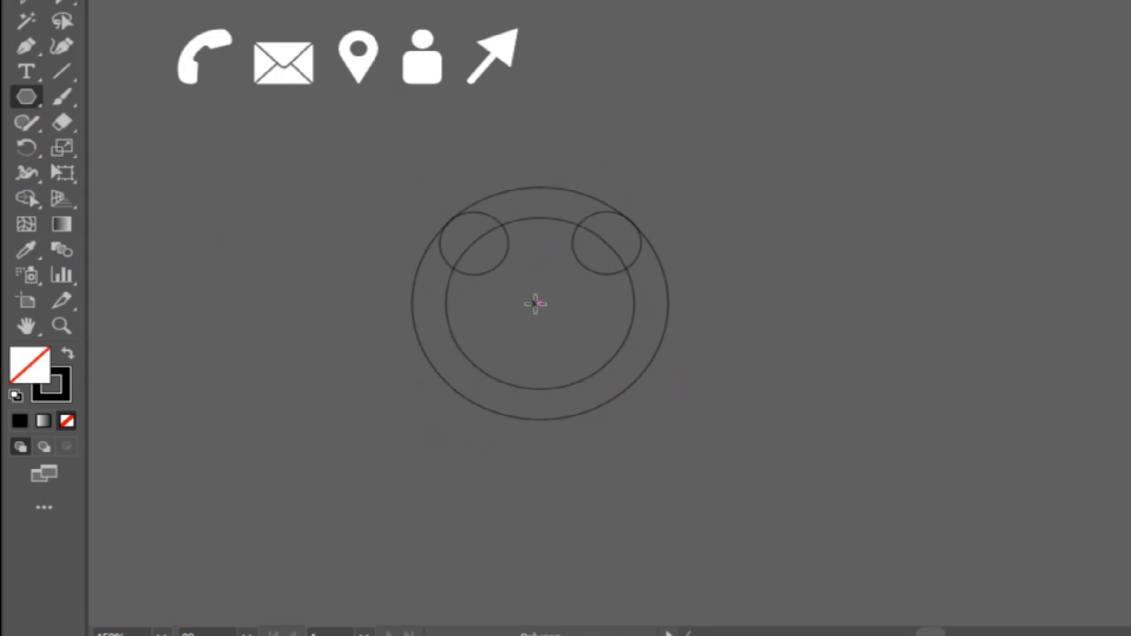
left_click(536, 304)
type("5")
left_click(537, 317)
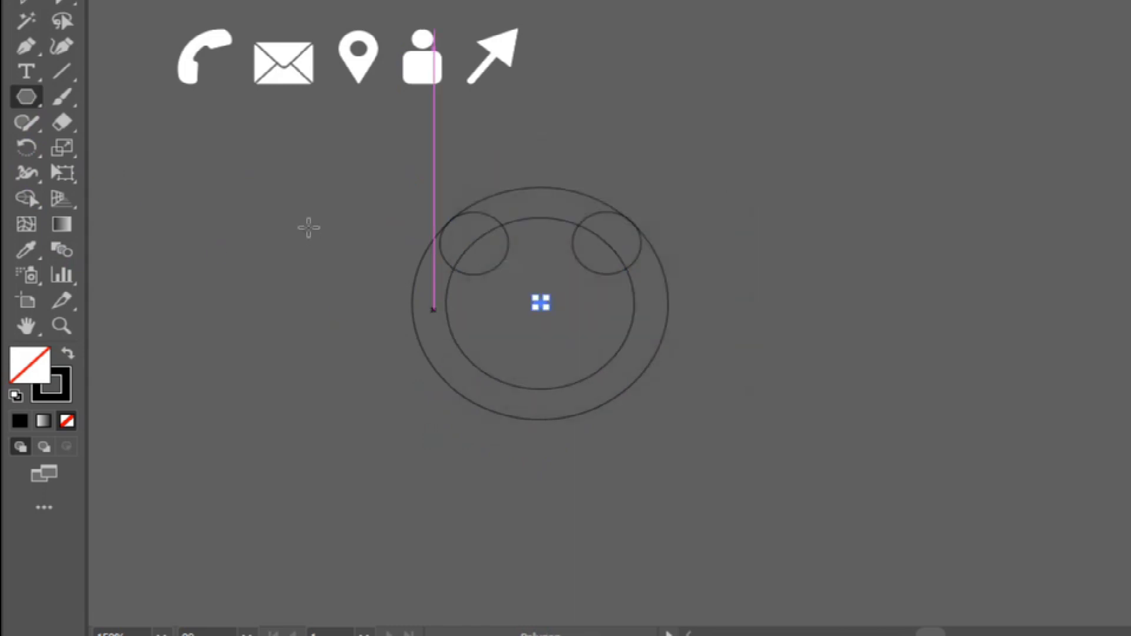
left_click_drag(549, 311, 629, 384)
Remove the lower regions of the overlapping shapes with Shape Builder and merge the remaining ones into a phone handset outline.
left_click(684, 373)
key("ctrl+a")
key("a")
key("ctrl+equal")
key("ctrl+equal")
key("v")
left_click(38, 194)
left_click_drag(473, 450, 576, 369)
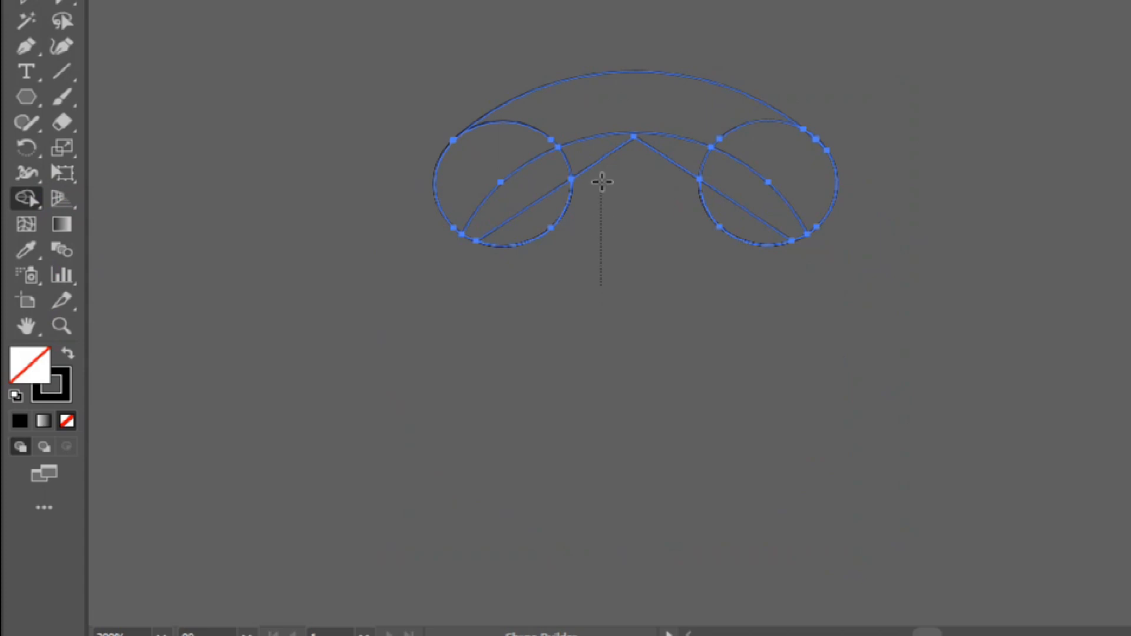
mouse_move(585, 107)
left_mouse_down()
mouse_move(529, 217)
mouse_move(511, 202)
left_mouse_up()
mouse_move(541, 135)
left_mouse_down()
mouse_move(692, 119)
mouse_move(754, 174)
left_mouse_up()
Round the handset outline's corners and swap its fill and stroke for a solid black fill.
left_click(72, 2)
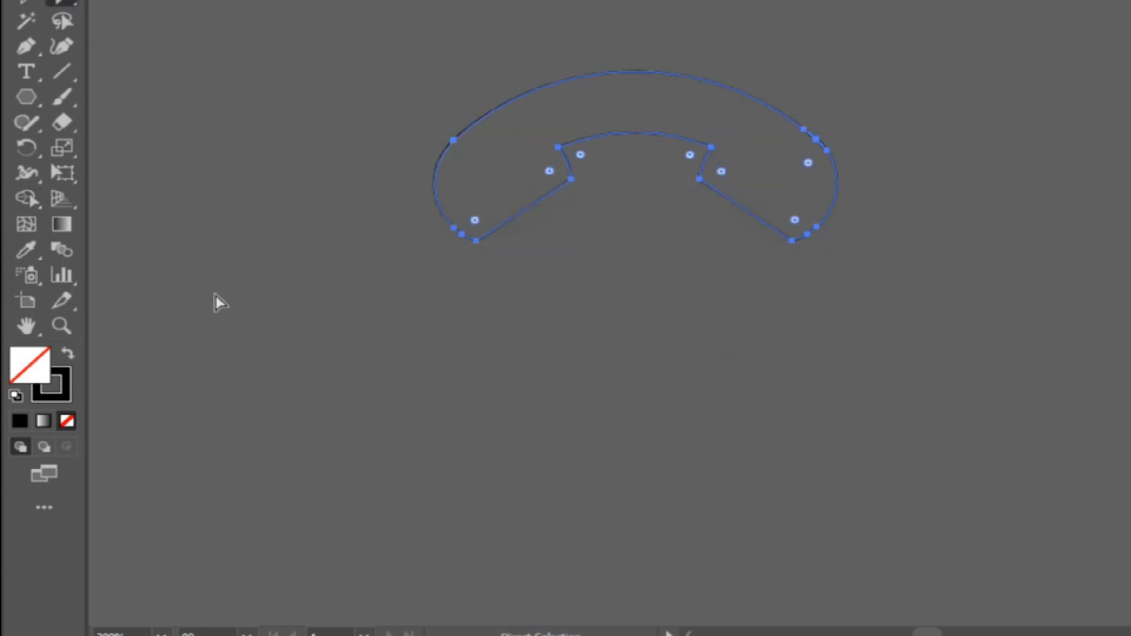
left_click_drag(476, 226, 474, 127)
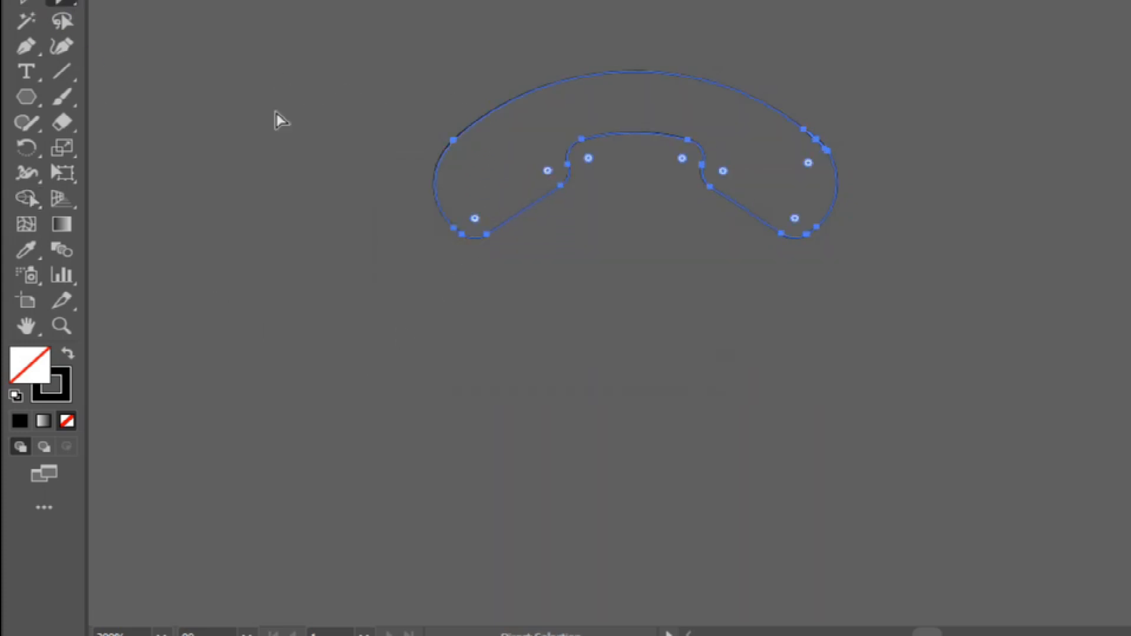
left_click(26, 2)
left_click(68, 357)
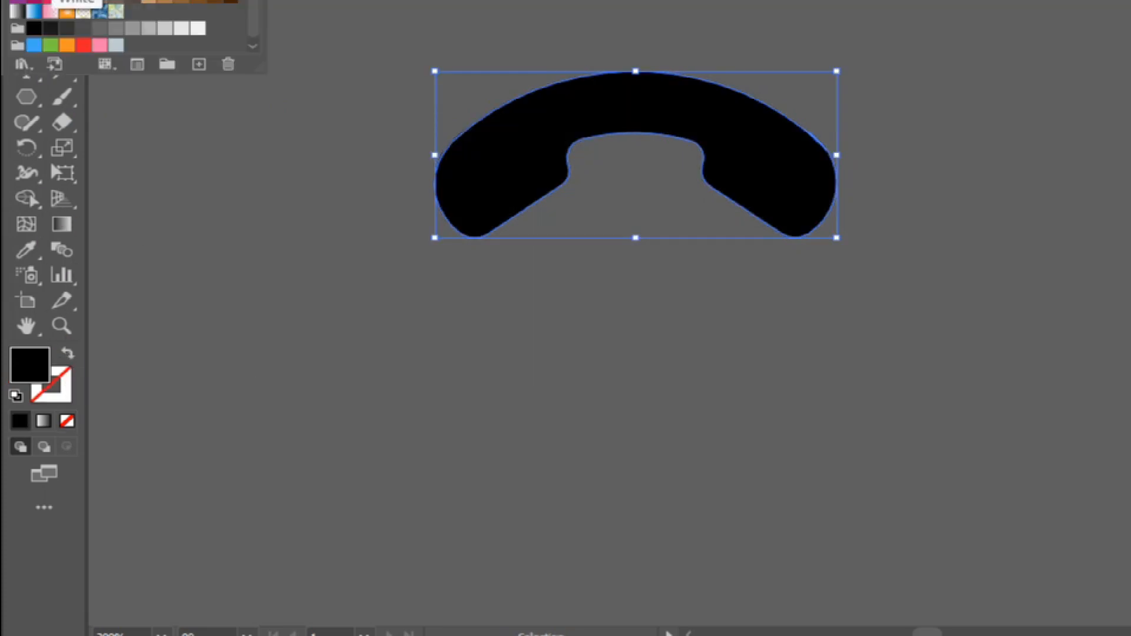
left_click(180, 206)
Move the black handset to just below the white phone icon.
key("ctrl+minus")
key("ctrl+minus")
key("ctrl+minus")
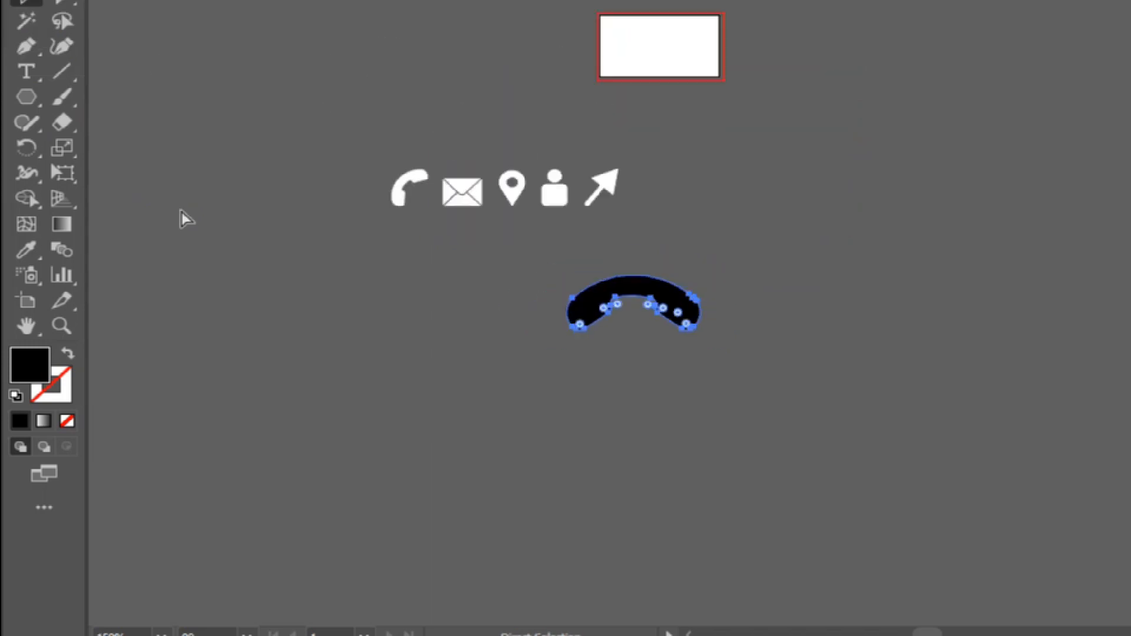
left_click_drag(598, 306, 364, 280)
mouse_move(468, 303)
left_mouse_down()
mouse_move(462, 293)
mouse_move(470, 305)
left_mouse_up()
key("a")
left_click(444, 288)
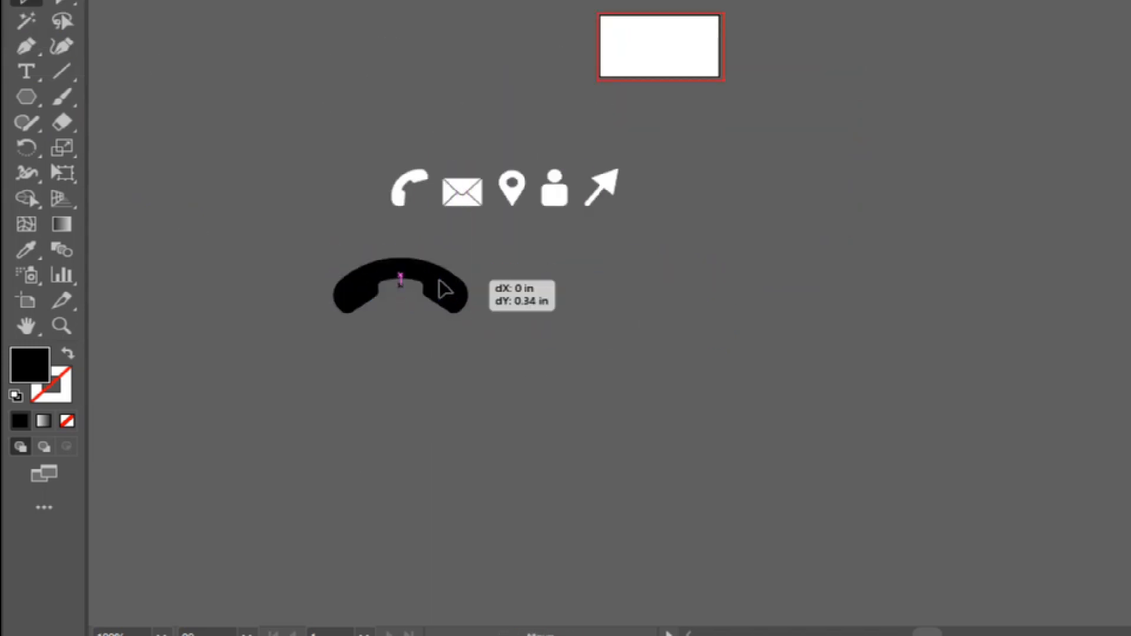
Rotate the black handset upright and scale it down to fit beneath the white phone icon.
key("ctrl+plus")
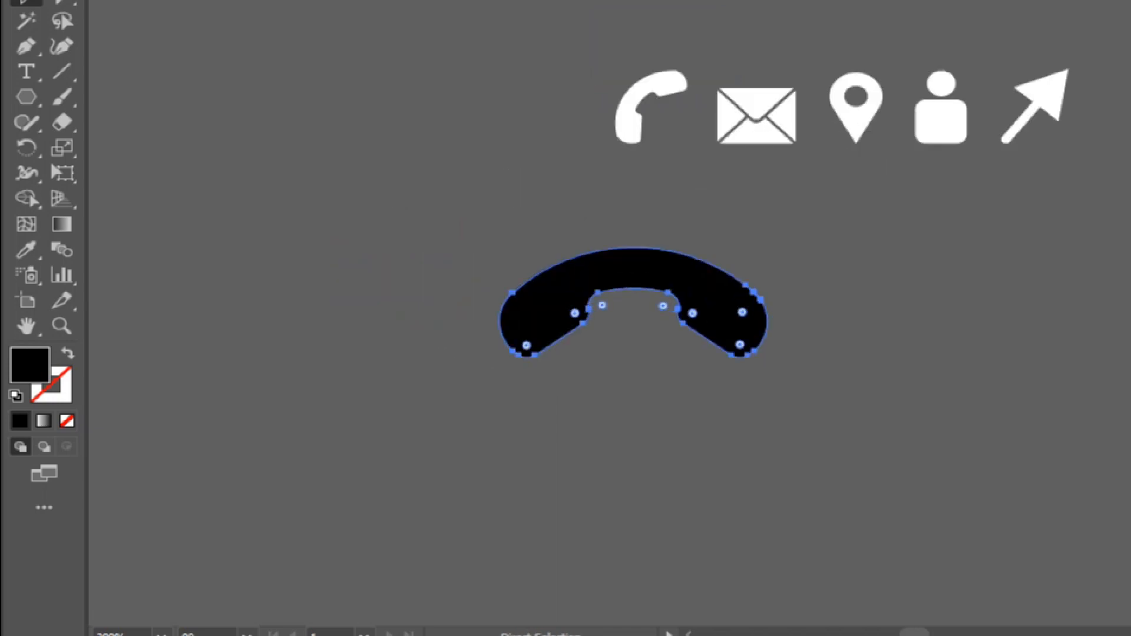
scroll(726, 303, "right", 3)
left_click_drag(298, 283, 314, 283)
left_click_drag(365, 359, 289, 162)
left_click_drag(210, 348, 219, 319)
left_click(251, 1)
left_click(292, 166)
left_click_drag(272, 358, 232, 278)
Draw a landscape rectangle for the envelope body in the empty area below the icons.
left_click_drag(23, 96, 126, 103)
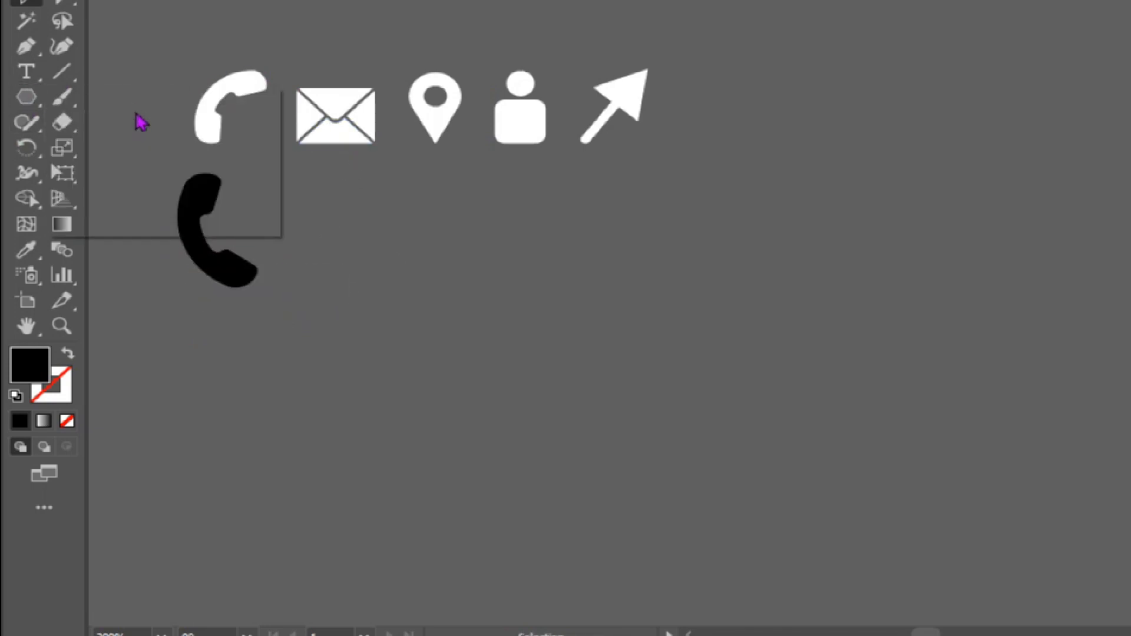
scroll(542, 304, "down", 2)
left_click_drag(443, 237, 687, 422)
left_click(27, 2)
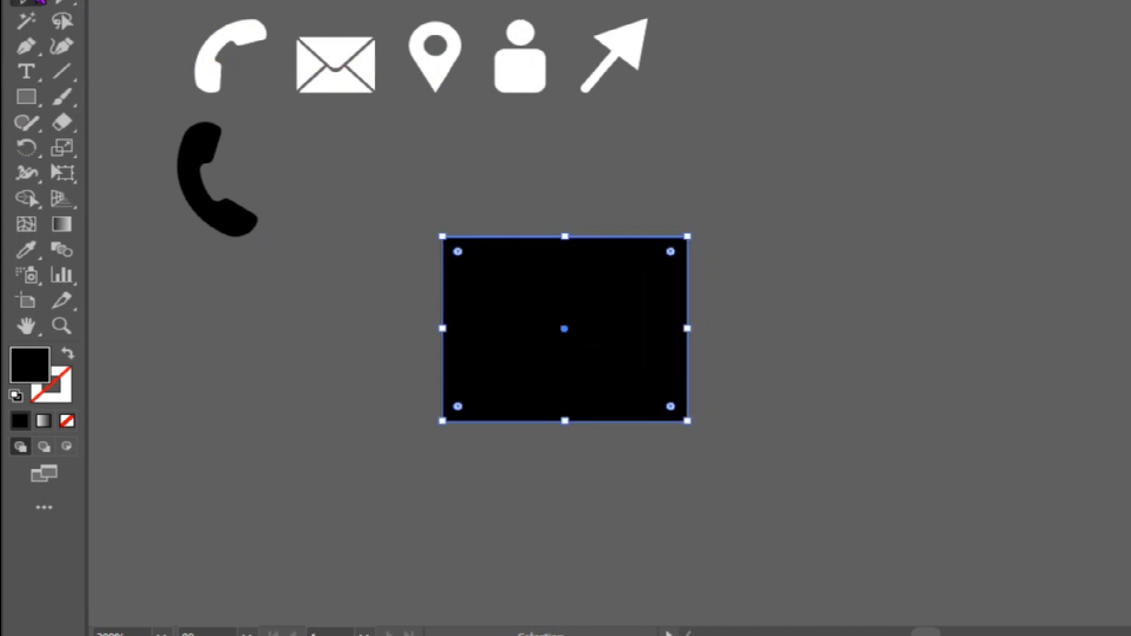
Fill the envelope rectangle with white and deselect it.
left_click(17, 0)
left_click(51, 0)
left_click(131, 262)
left_click(67, 80)
left_click(28, 3)
left_click(215, 359)
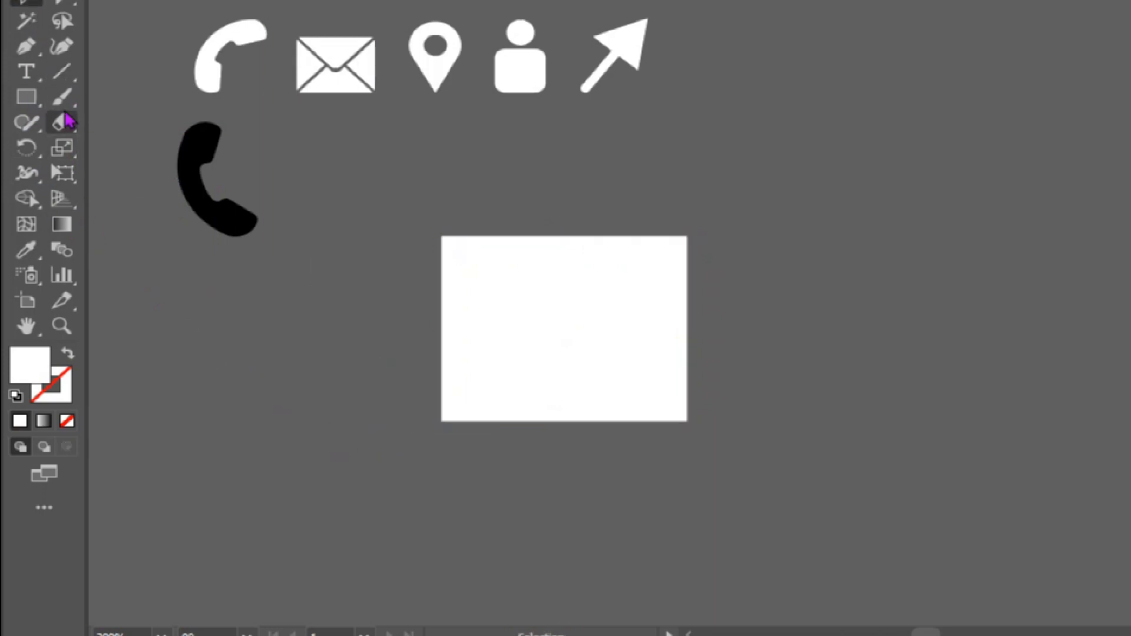
Draw two crossing diagonal lines inward from the rectangle's upper corners, the first about 3 in long at 315°.
left_click(62, 72)
left_click_drag(444, 238, 603, 353)
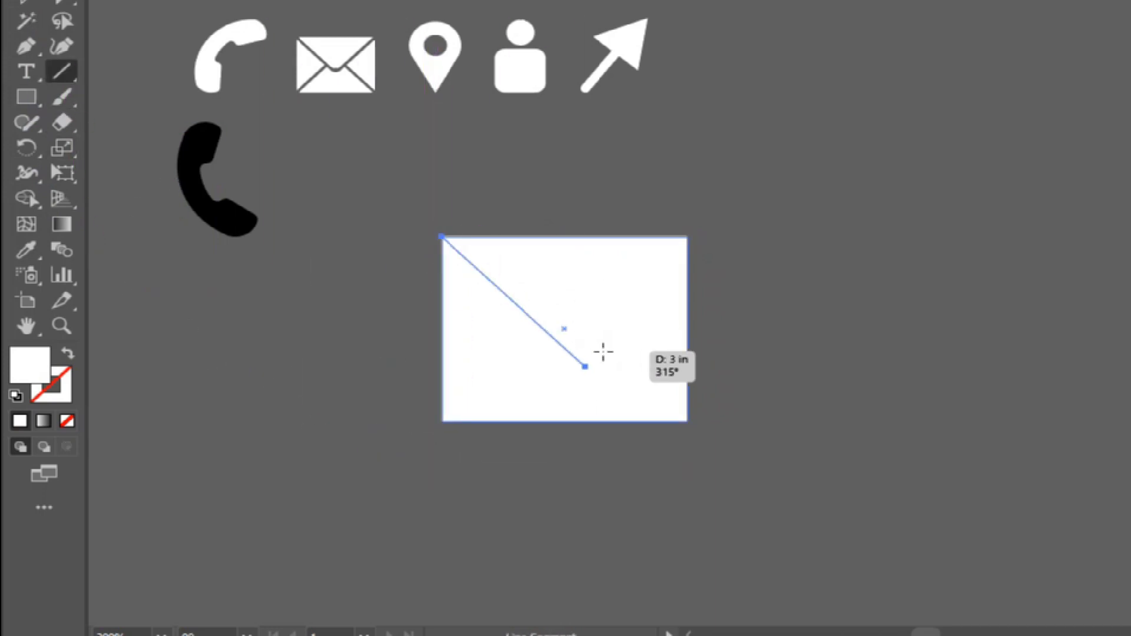
mouse_move(687, 237)
left_mouse_down()
mouse_move(480, 351)
mouse_move(521, 386)
left_mouse_up()
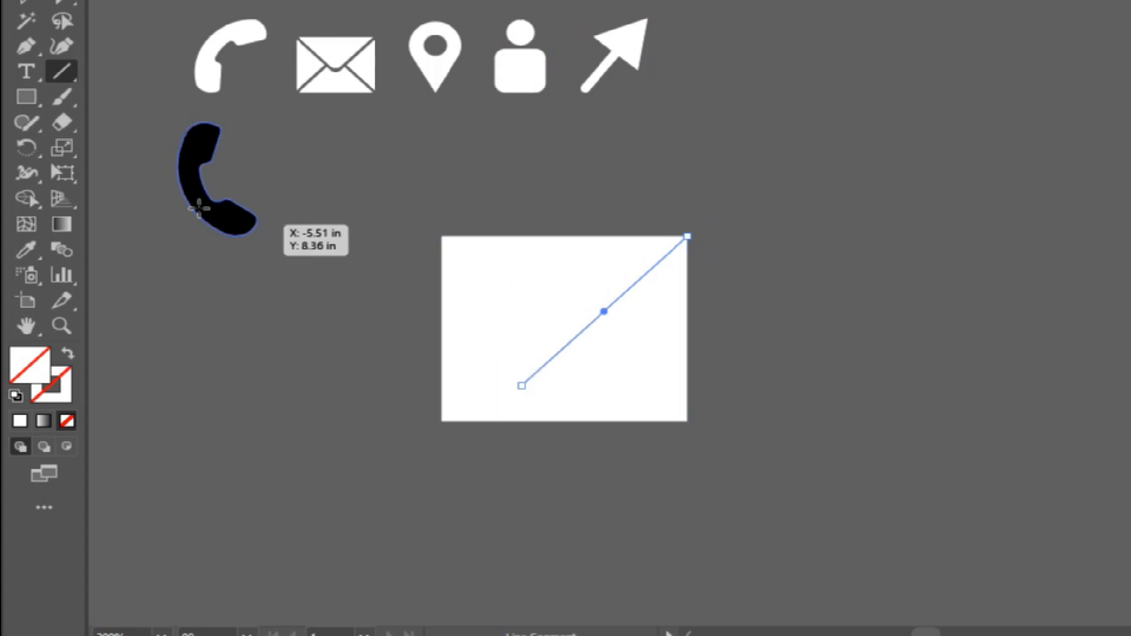
Give both diagonal lines from the rectangle's upper corners a black stroke.
left_click(118, 1)
left_click(61, 2)
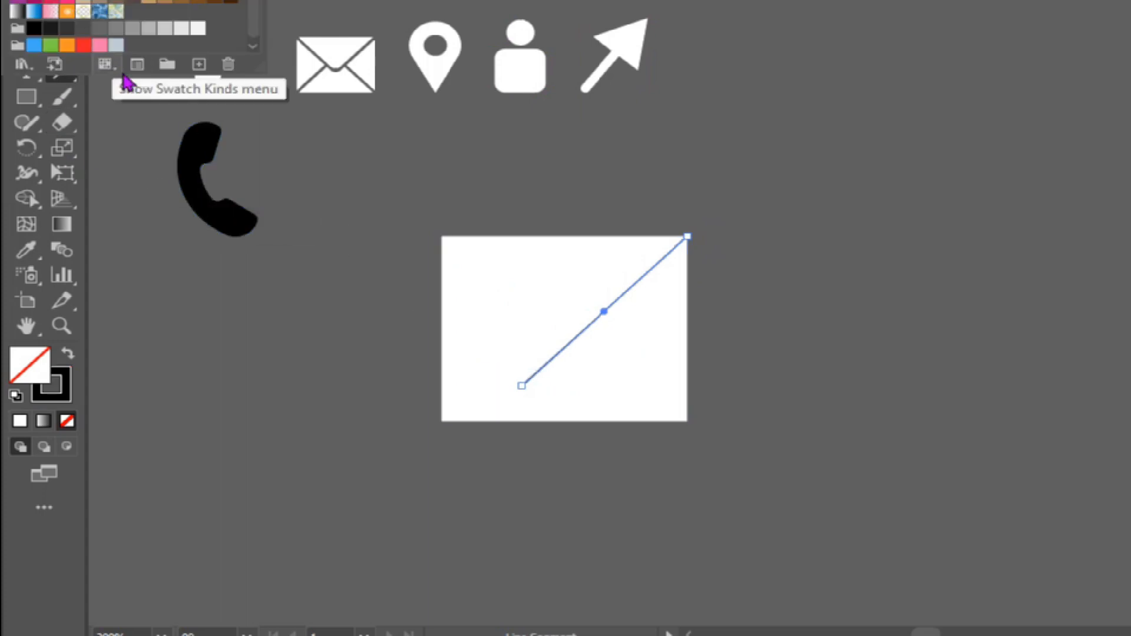
left_click(131, 120)
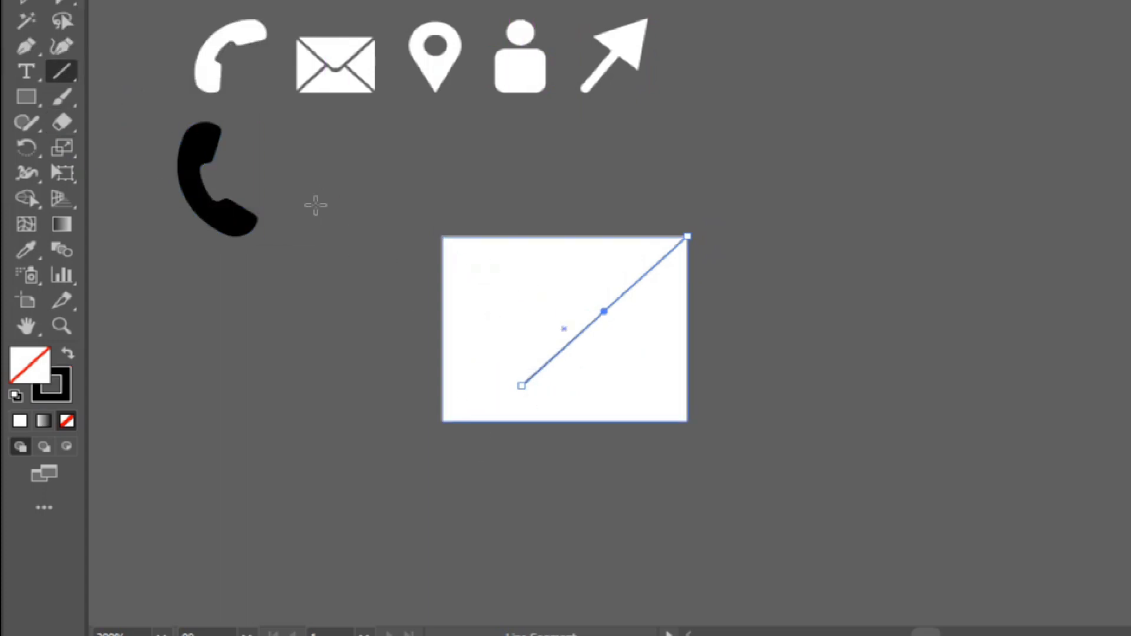
left_click(33, 2)
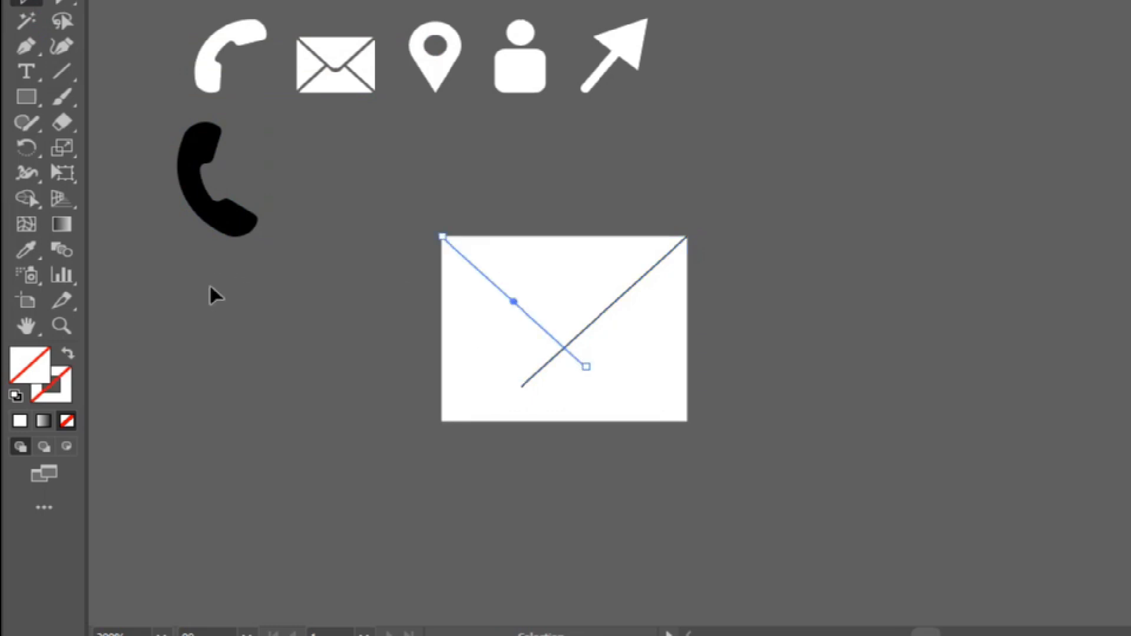
left_click(118, 1)
left_click(67, 1)
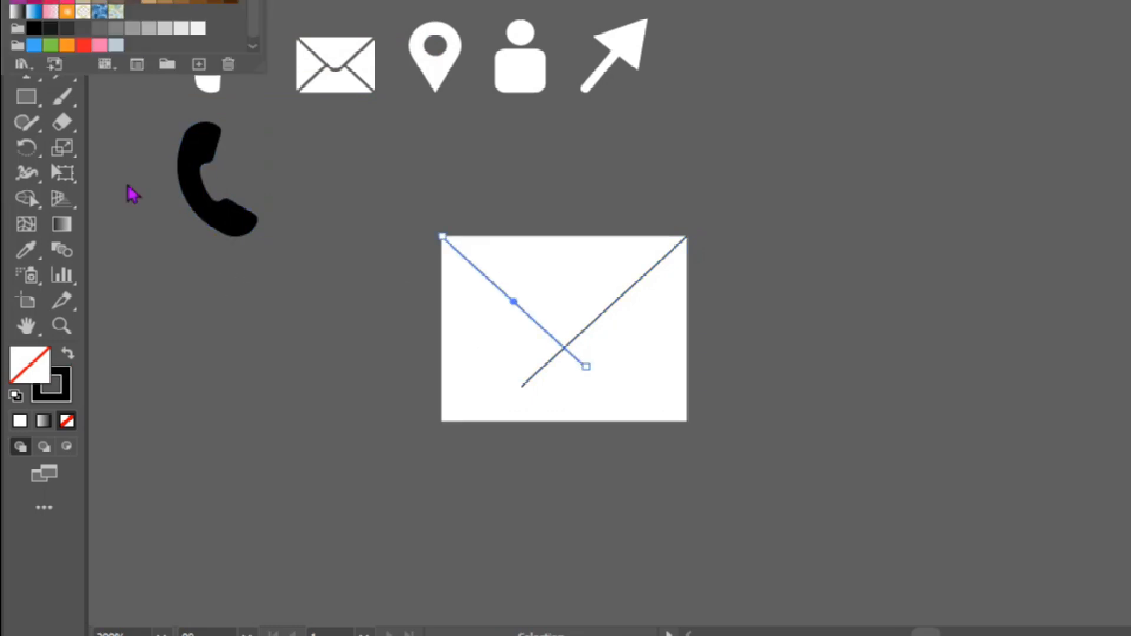
Draw two more crossing diagonal lines inward from the rectangle's lower corners.
left_click(62, 72)
left_click_drag(442, 421, 582, 294)
mouse_move(687, 420)
left_mouse_down()
mouse_move(518, 283)
mouse_move(526, 275)
left_mouse_up()
Select the rectangle with all four lines and erase the overlapping line ends in the middle using Shape Builder.
key("ctrl")
left_click(515, 366, "ctrl+shift")
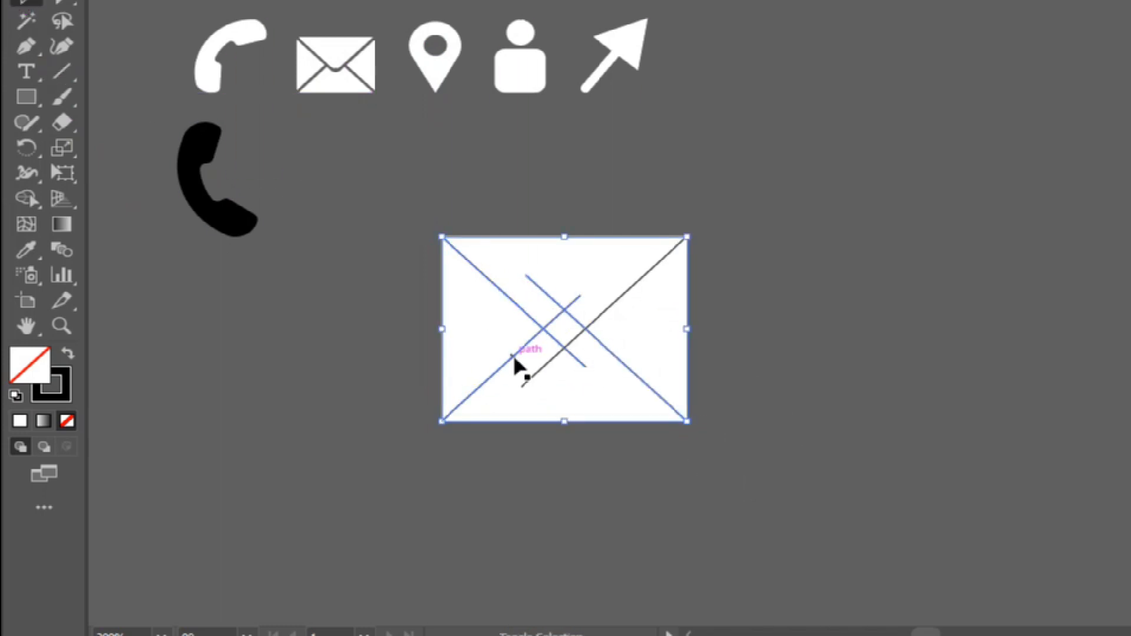
left_click(31, 201)
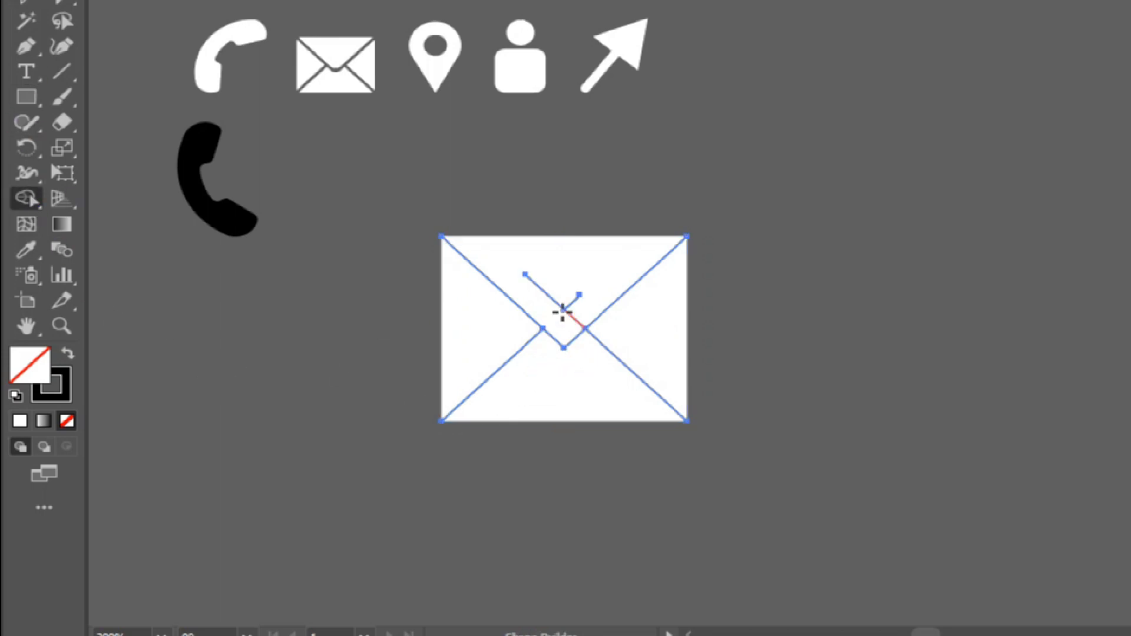
Join the two upper diagonal lines into a single V-shaped path.
left_click(22, 4)
left_click(518, 379)
left_click(517, 307)
left_click(626, 289, "shift")
right_click(242, 277)
mouse_move(316, 427)
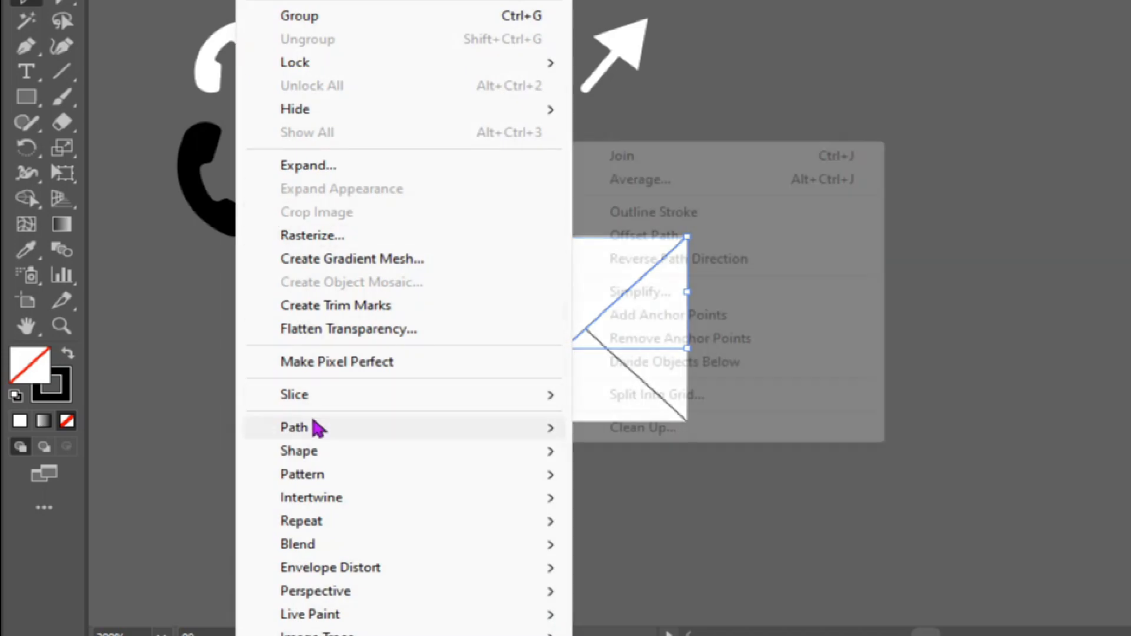
left_click(666, 158)
Thicken the black stroke of the V-shaped flap line and the two lower diagonal lines.
left_click(371, 268)
left_click(518, 307)
left_click(512, 353, "shift")
key("Up")
key("Up")
key("Up")
key("Up")
key("Up")
key("Up")
key("Up")
key("Up")
key("Up")
key("Up")
left_click(362, 225)
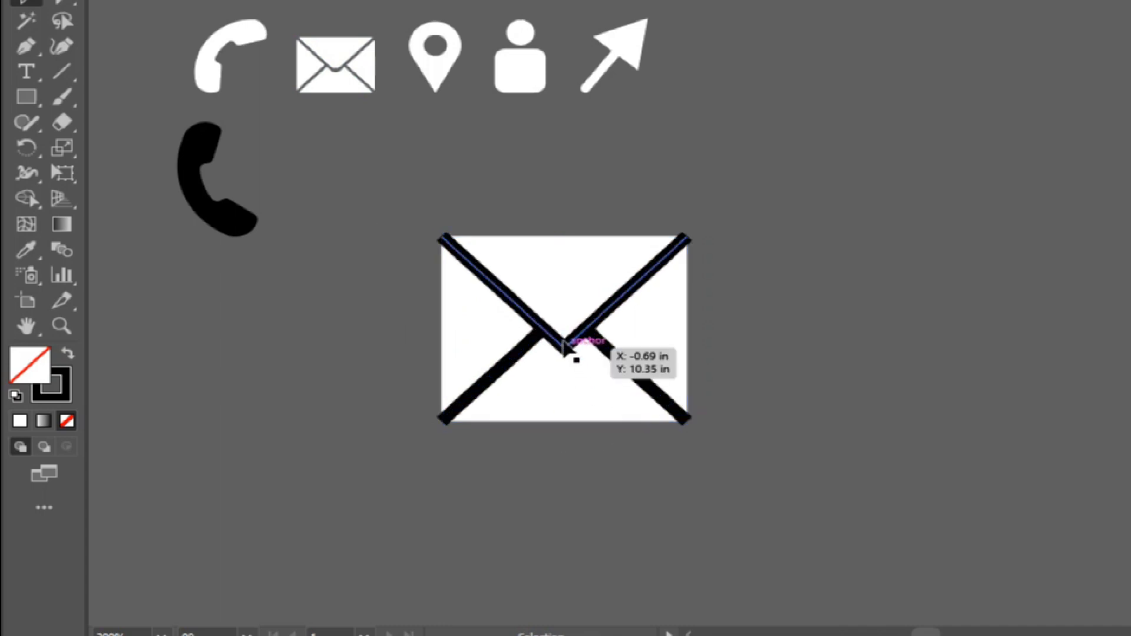
key("v")
left_click_drag(563, 321, 564, 309)
key("ctrl+z")
key("ctrl+z")
Round the V-shaped flap line's lower corner into a smooth curve between the two lower diagonals.
key("a")
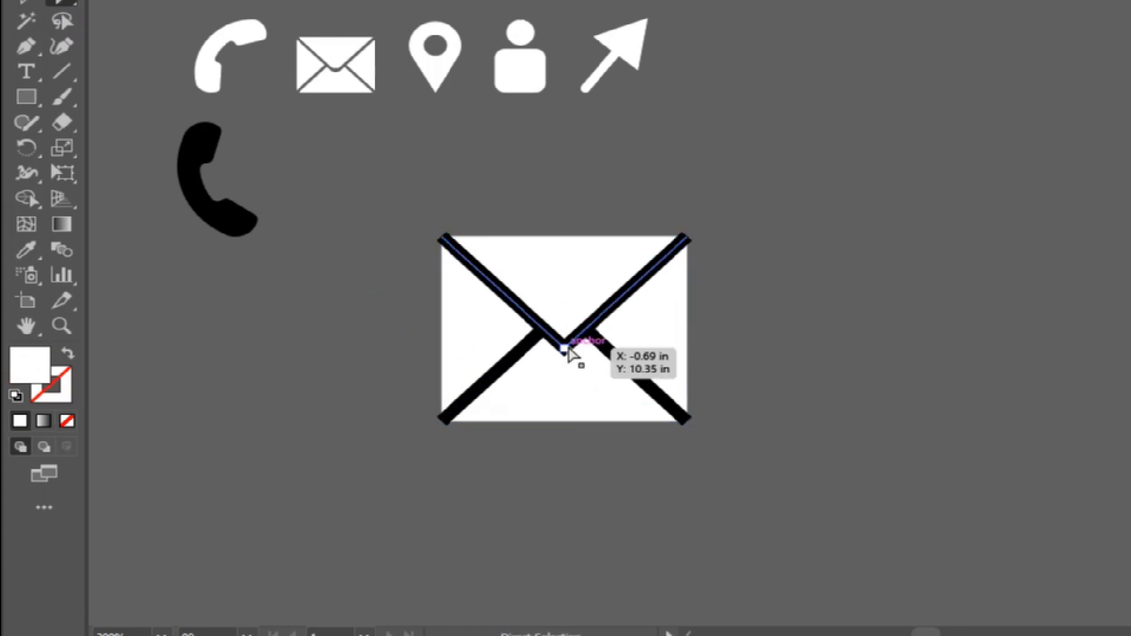
left_click(566, 346)
left_click_drag(564, 325, 565, 296)
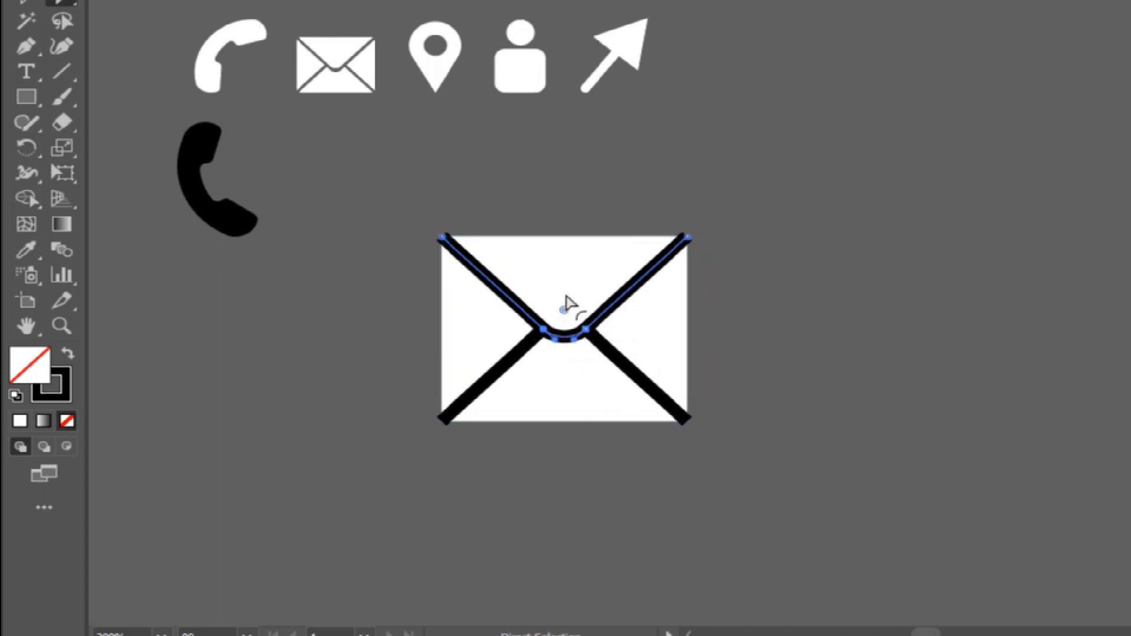
left_click(606, 177)
Expand the strokes of the envelope's fold lines into filled shapes.
left_click_drag(387, 203, 638, 453)
left_click_drag(389, 168, 802, 509)
left_click(253, 0)
left_click(312, 166)
left_click(545, 391)
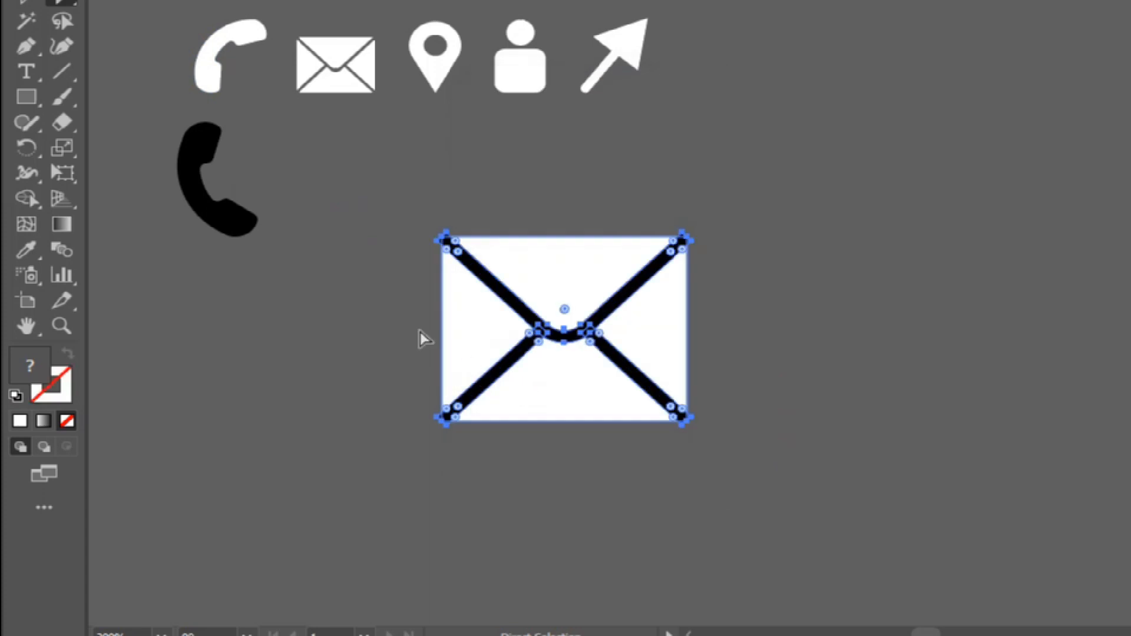
Subtract the black fold-line shapes from the white rectangle with Pathfinder to leave see-through gaps.
key("v")
left_click_drag(379, 238, 724, 451)
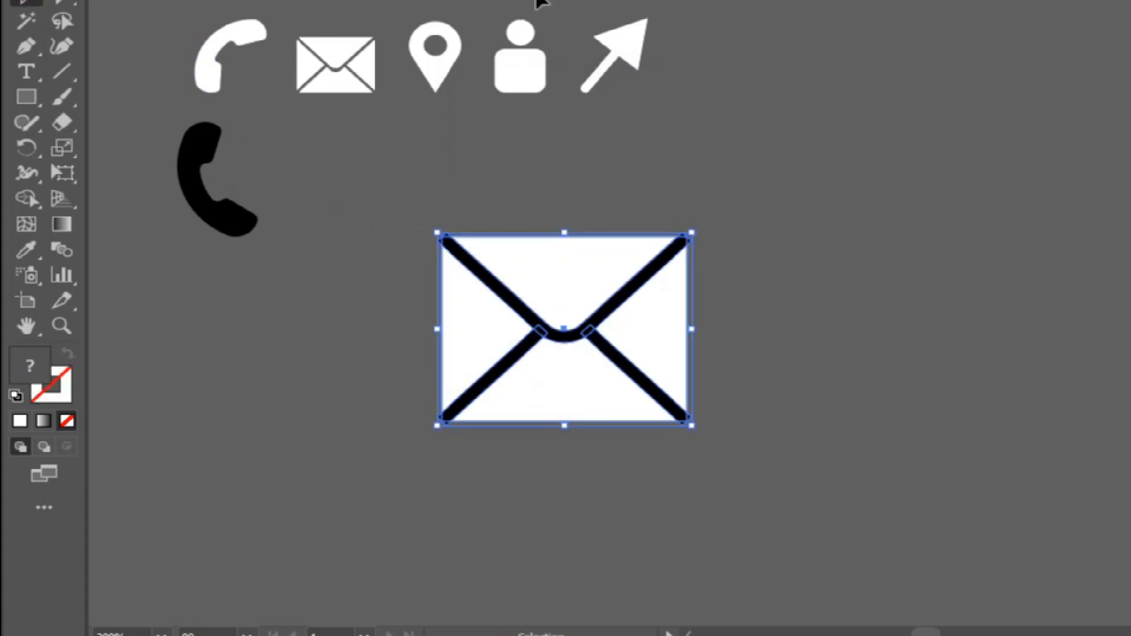
left_click(518, 0)
left_click(583, 635)
left_click(668, 63)
left_click_drag(401, 222, 688, 437)
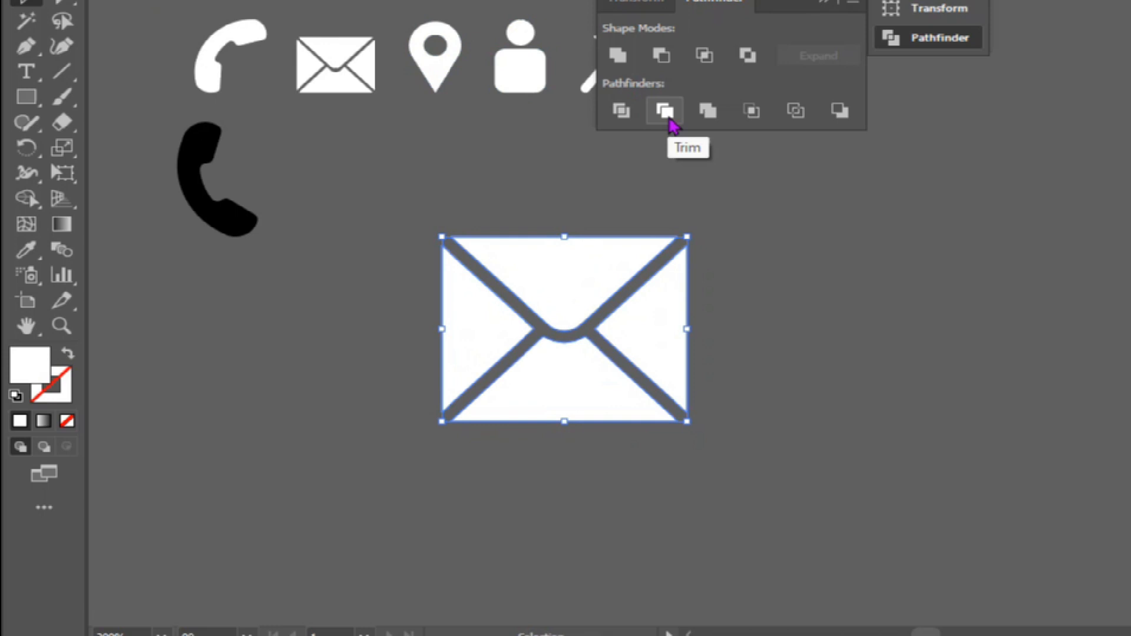
Move the white envelope below the original mail icon, beside the black handset, and scale it down.
left_click_drag(561, 194, 560, 276)
left_click_drag(692, 429, 334, 213)
left_click(88, 272)
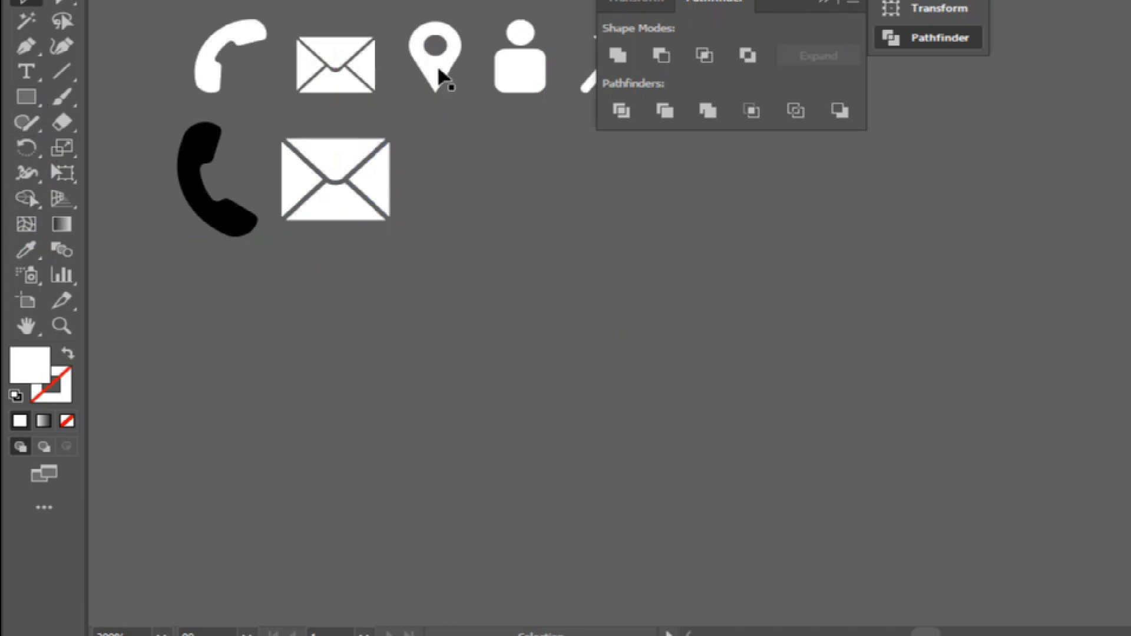
Create a white downward-pointing triangle with the Star tool and enlarge it in the empty area below the icons.
left_click(37, 109)
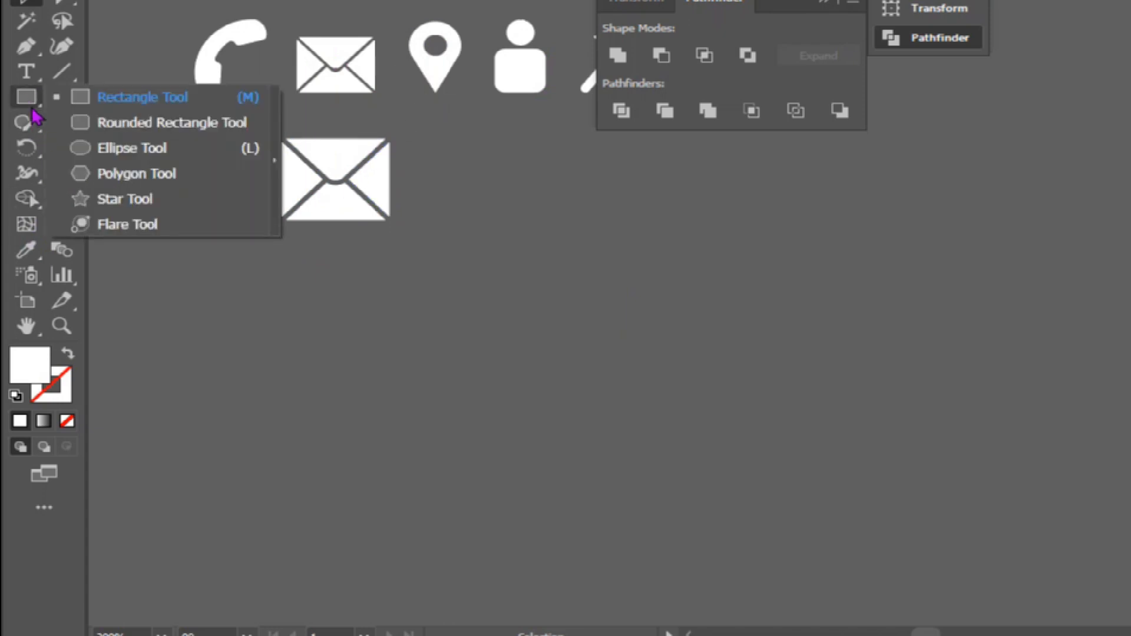
left_click(118, 199)
left_click(532, 321)
left_click(543, 340)
key("v")
left_click_drag(576, 366, 657, 417)
left_click_drag(545, 310, 613, 365)
left_click_drag(724, 472, 762, 498)
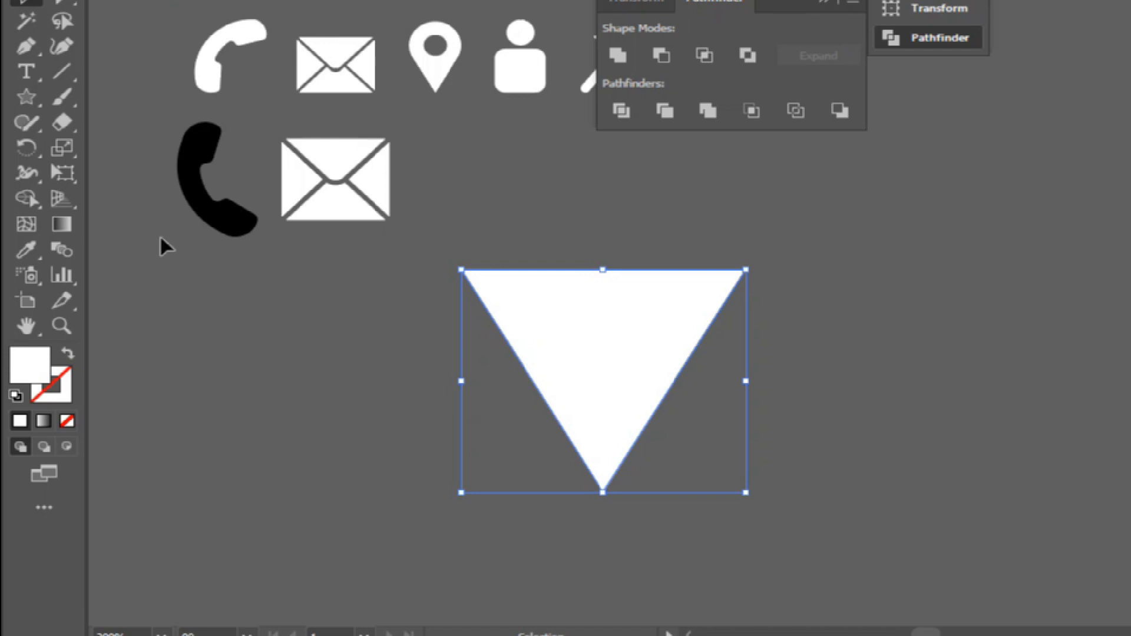
left_click(108, 208)
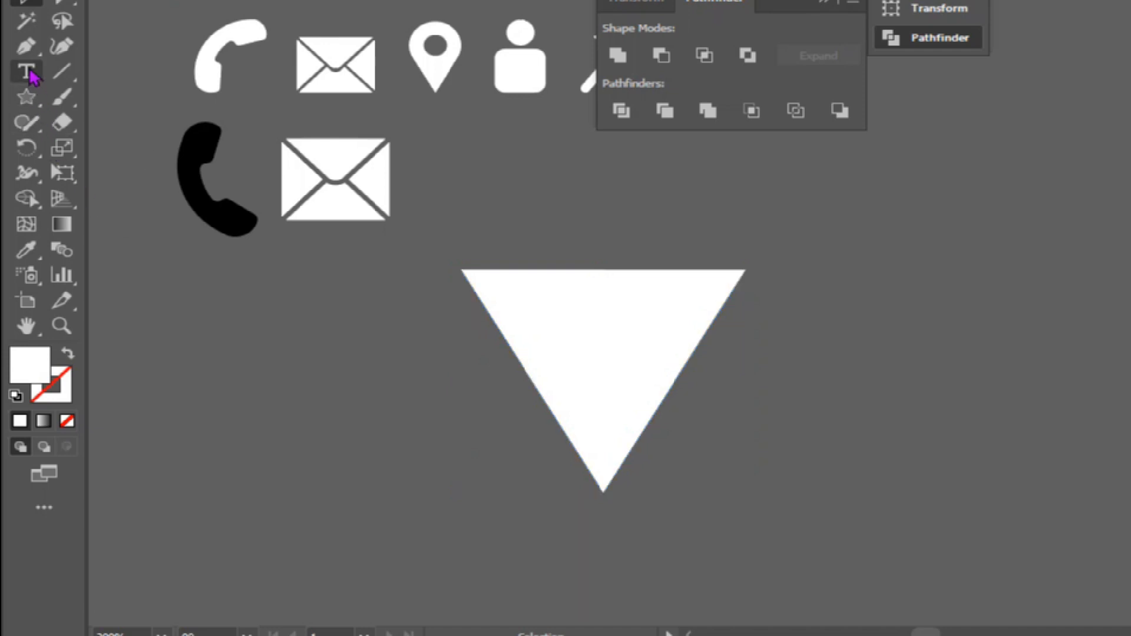
Draw a black-filled circle without a stroke over the lower part of the triangle.
left_click(40, 101)
left_click(134, 152)
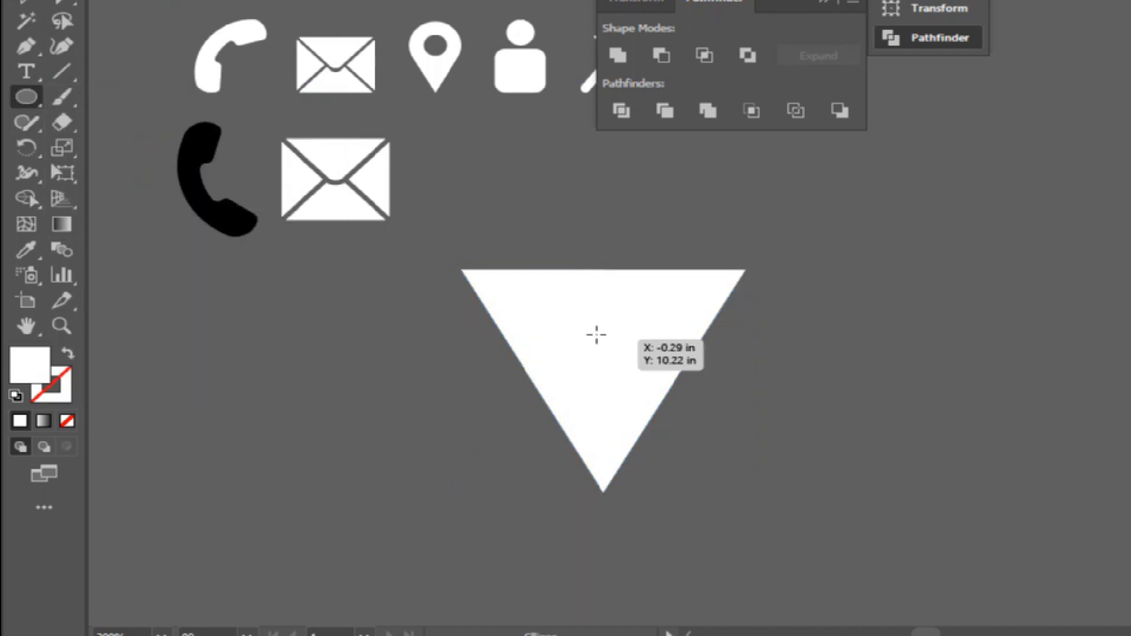
left_click(112, 0)
left_click(66, 0)
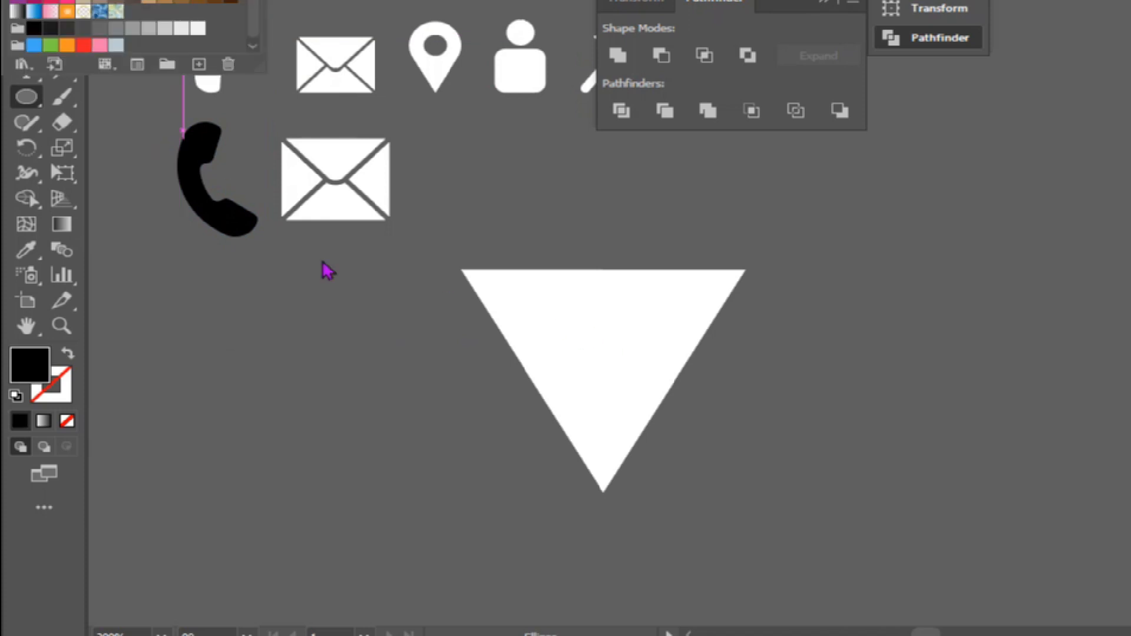
left_click(32, 103)
left_click_drag(605, 382, 714, 513)
Align the black circle and the white triangle to each other's horizontal and vertical centers.
left_click(25, 1)
left_click_drag(356, 345, 770, 528)
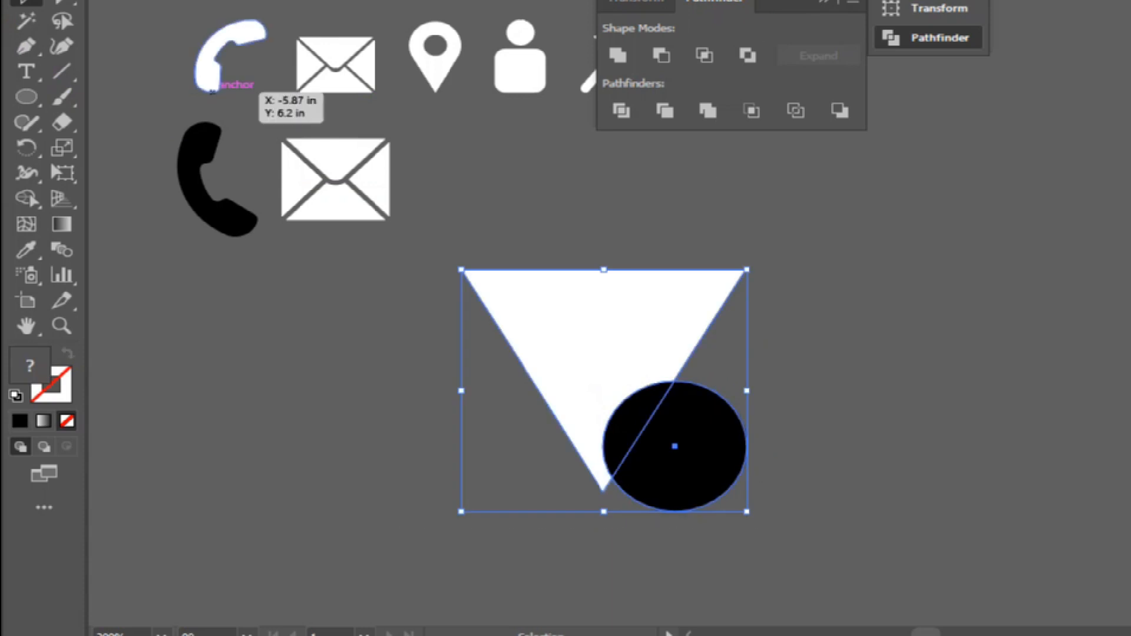
left_click(672, 0)
left_click(720, 3)
left_click(873, 4)
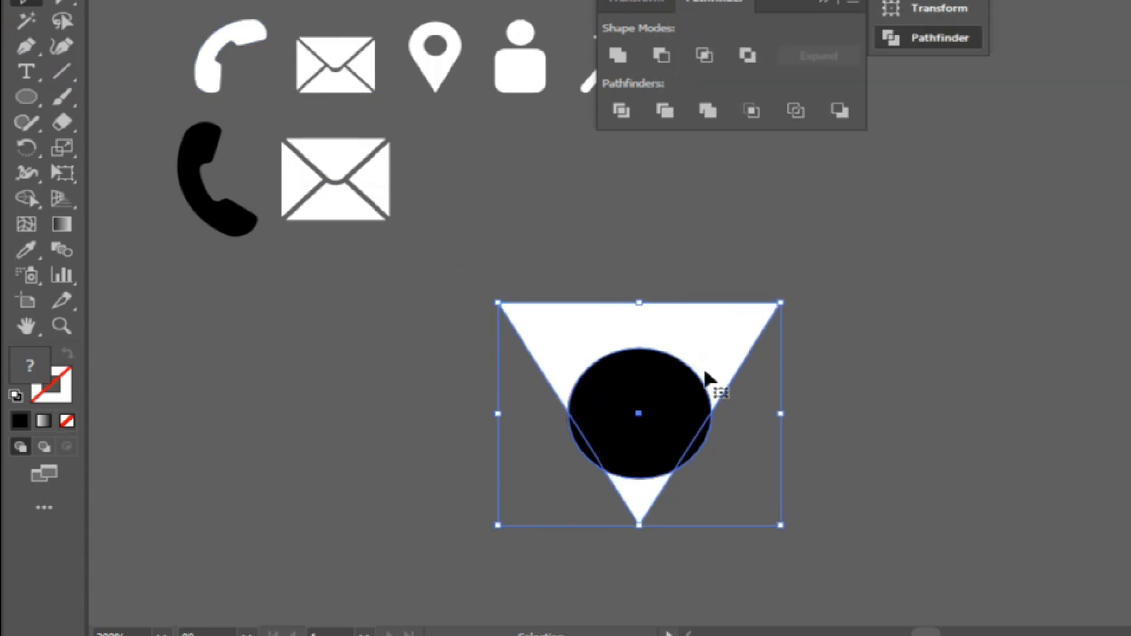
Scale the black circle down and move it straight up into the wide upper part of the triangle.
left_click(647, 389, "shift")
left_click_drag(781, 525, 696, 465)
key("ctrl+z")
left_click(678, 412)
left_click_drag(639, 414, 640, 364)
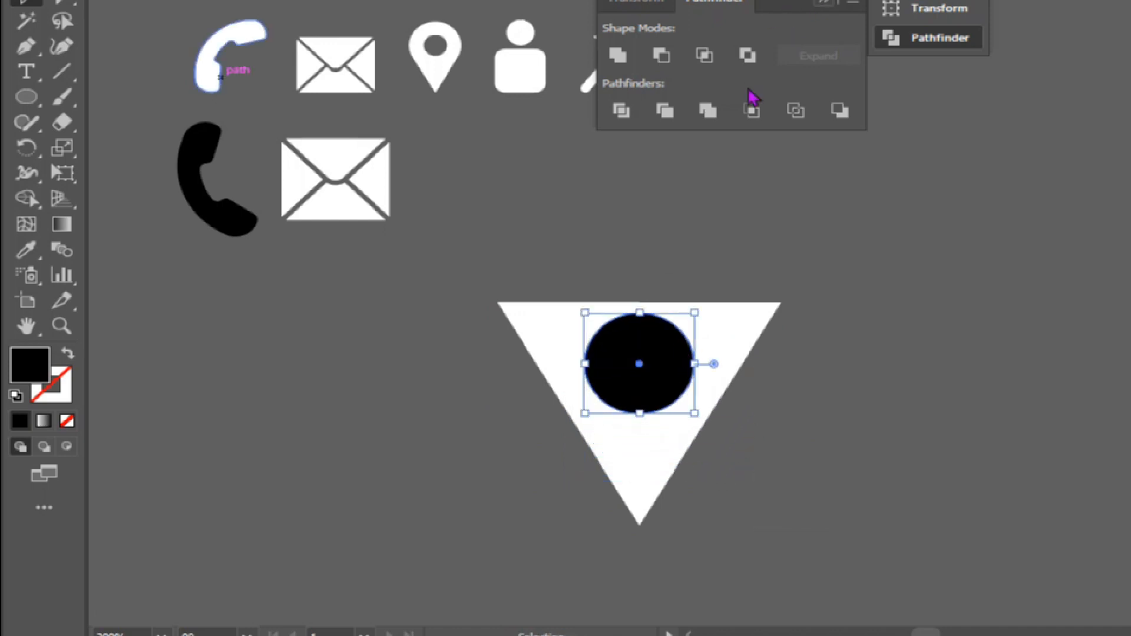
Fully round the triangle's two upper corners into a pin shape and shift the black circle slightly down inside it.
left_click(541, 308)
left_click(64, 6)
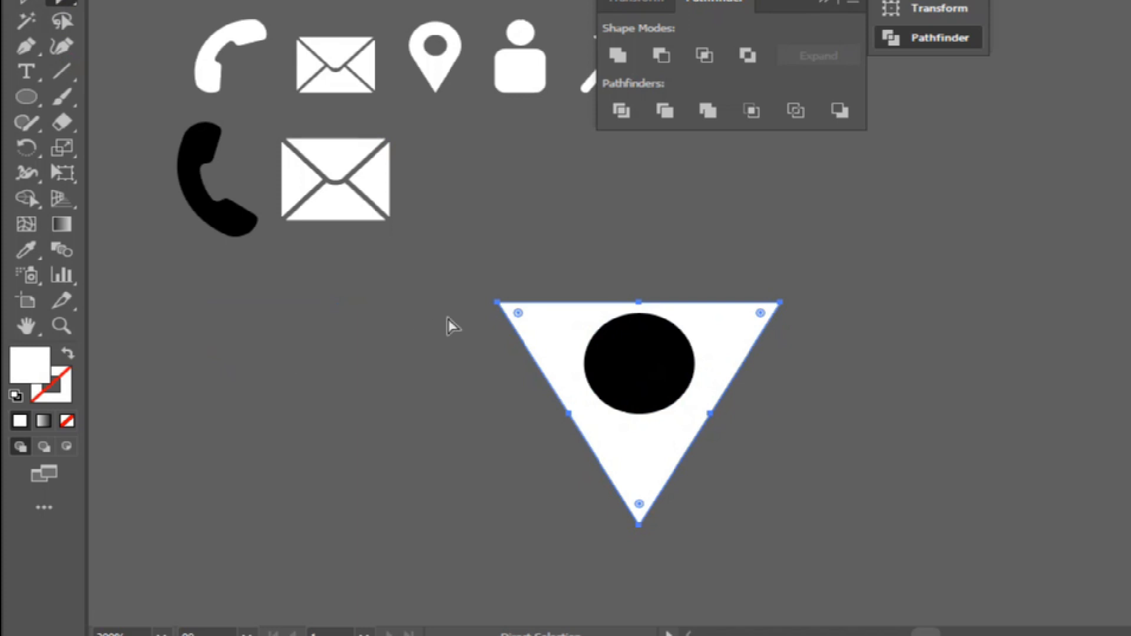
left_click(781, 304, "shift")
left_click_drag(761, 313, 672, 468)
left_click(28, 3)
left_click(477, 470)
left_click_drag(638, 371, 639, 385)
left_click(542, 200)
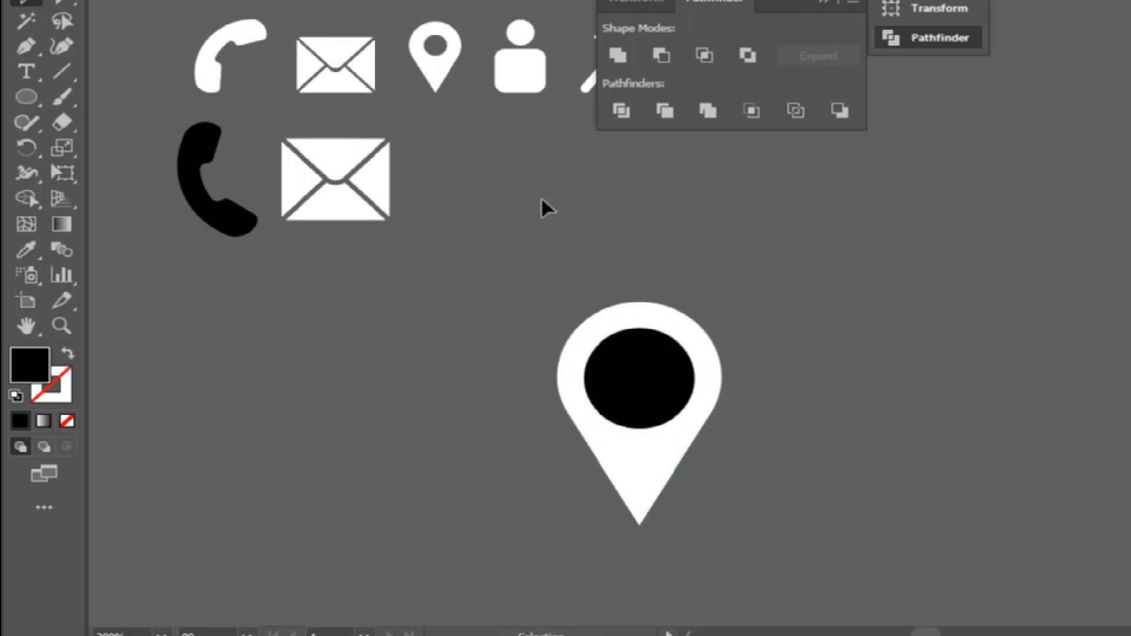
Shrink the black circle slightly and cut it out of the white pin with Pathfinder's Minus Front.
left_click(681, 416)
left_click_drag(695, 429, 689, 413)
left_click_drag(519, 246, 658, 400)
left_click(661, 56)
left_click(252, 1)
left_click(329, 175)
left_click(717, 117)
Scale the location pin down and place it beside the new envelope, below the reference pin.
left_click_drag(724, 528, 682, 472)
left_click_drag(453, 215, 433, 182)
left_click(832, 8)
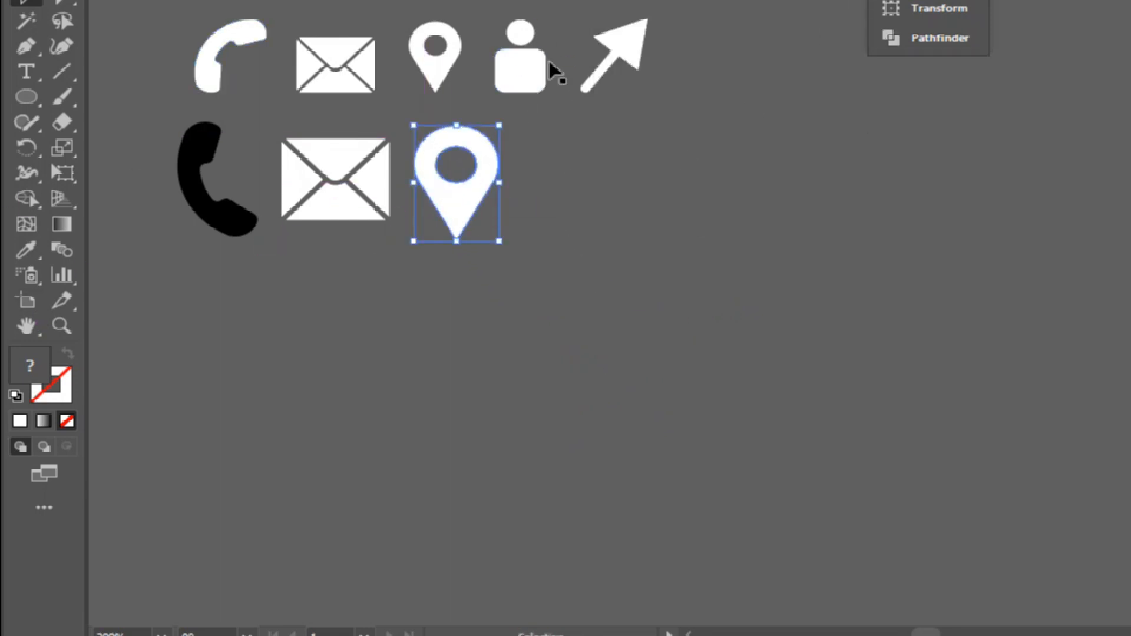
Draw a white rounded rectangle as the person icon's body in the empty area right of the new pin.
left_click(26, 96)
left_click(125, 121)
left_click_drag(598, 249, 794, 426)
left_click(26, 3)
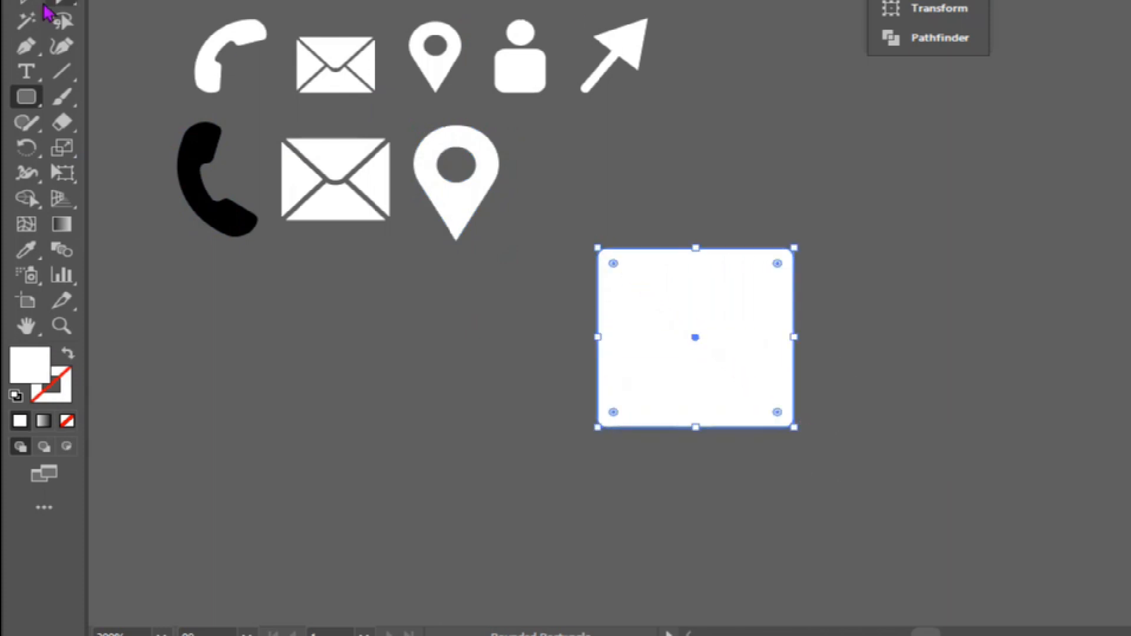
Draw a white circle as the person's head and place it just above the rounded rectangle.
left_click(26, 96)
left_click(97, 149)
left_click_drag(681, 173, 785, 267)
left_click_drag(719, 235, 692, 210)
Center the head horizontally over the body and shorten the rounded rectangle from its lower edge.
left_click(669, 259, "shift")
left_click(937, 2)
left_click(729, 3)
left_click(835, 258)
left_click(714, 361)
left_click_drag(696, 427, 697, 405)
Scale the head and body down together, place them beside the new pin, and shift the reference arrow slightly right.
left_click_drag(737, 436, 539, 207)
left_click(250, 2)
left_click(355, 163)
left_click(940, 38)
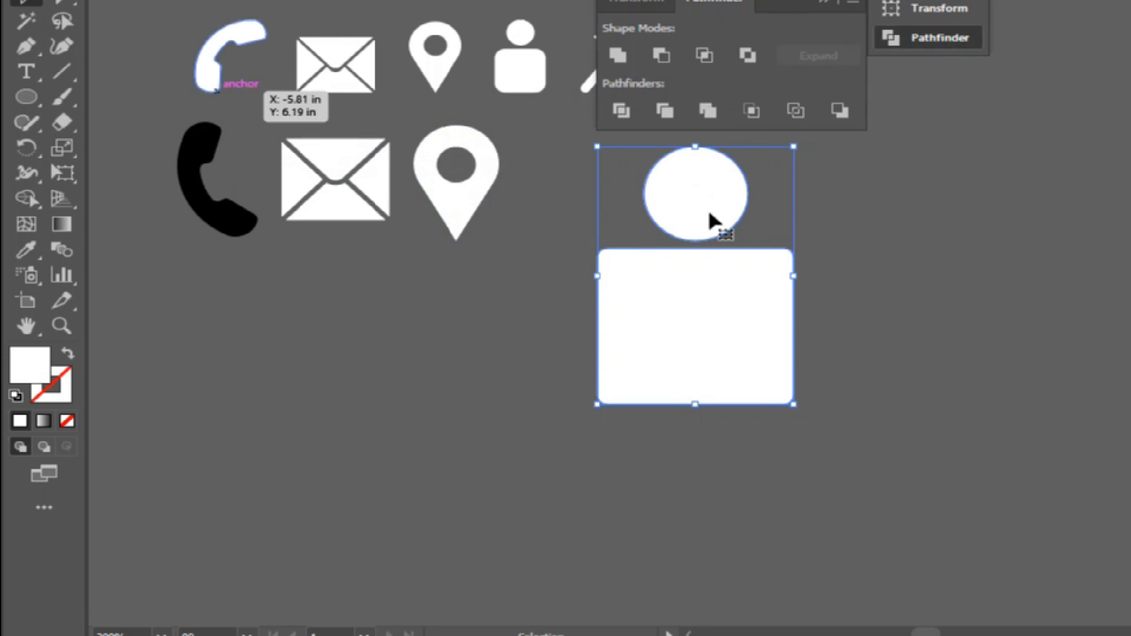
left_click_drag(793, 404, 758, 342)
key("a")
left_click_drag(704, 312, 570, 201)
left_click(638, 218)
left_click_drag(613, 44, 623, 45)
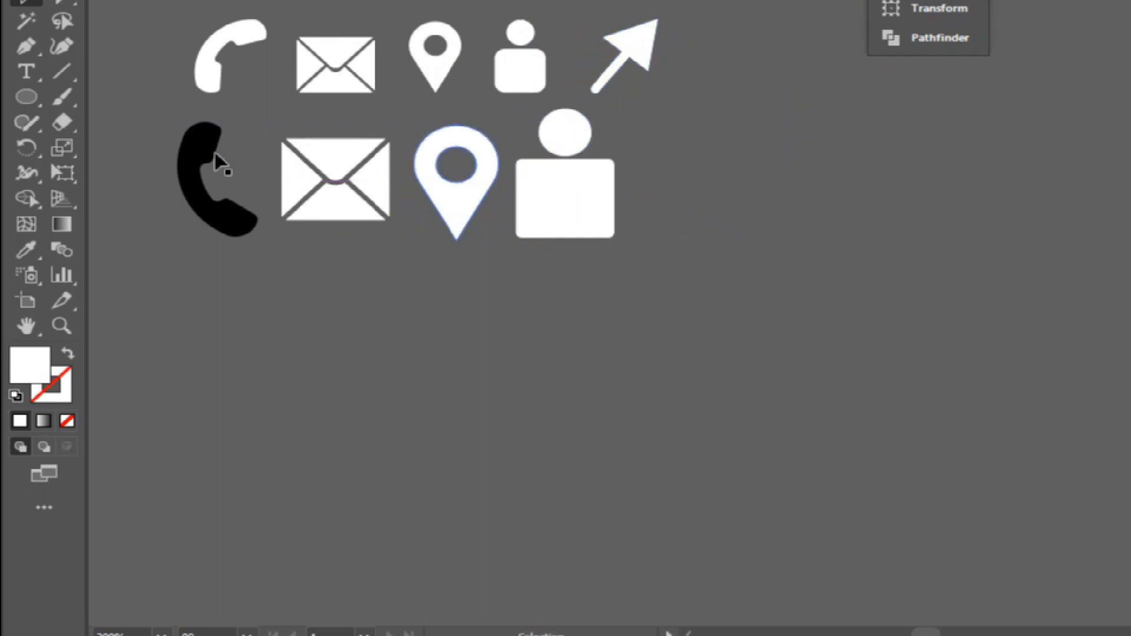
Create a white triangle with the Star tool, turn it to point upward and enlarge it as the arrowhead.
left_click_drag(27, 97, 117, 196)
left_click(745, 375)
left_click(531, 341)
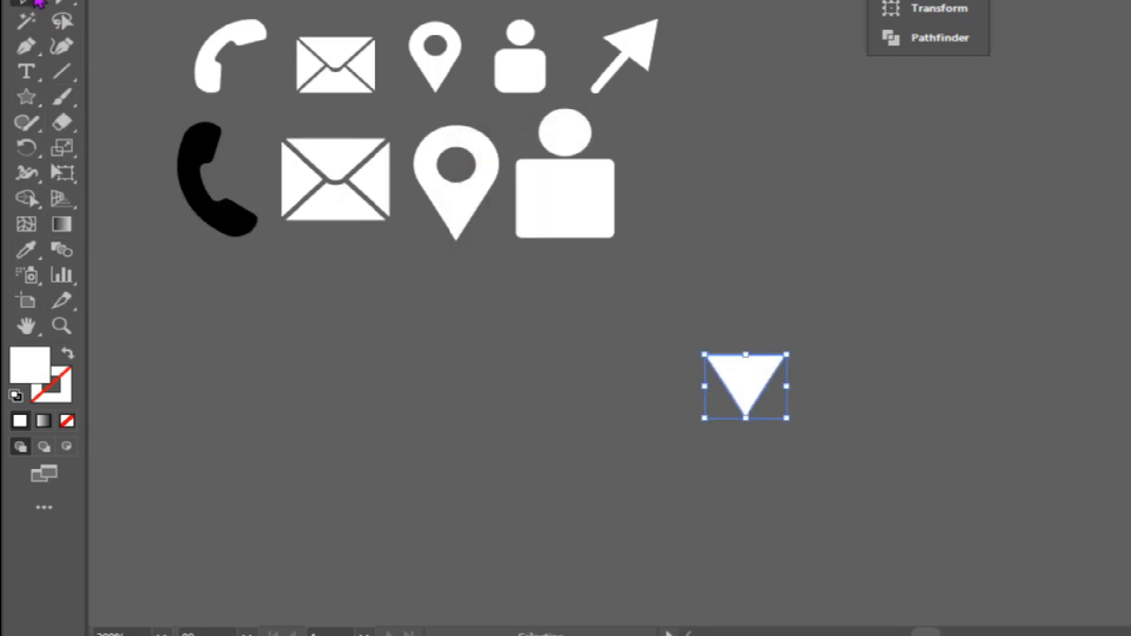
left_click_drag(785, 428, 960, 328)
left_click_drag(743, 378, 822, 350)
Draw a vertical white line down from inside the triangle and thicken its stroke into an arrow shaft.
left_click(61, 71)
mouse_move(822, 280)
left_mouse_down()
mouse_move(826, 512)
mouse_move(838, 543)
left_mouse_up()
left_click(871, 271)
left_click_drag(609, 428, 935, 584)
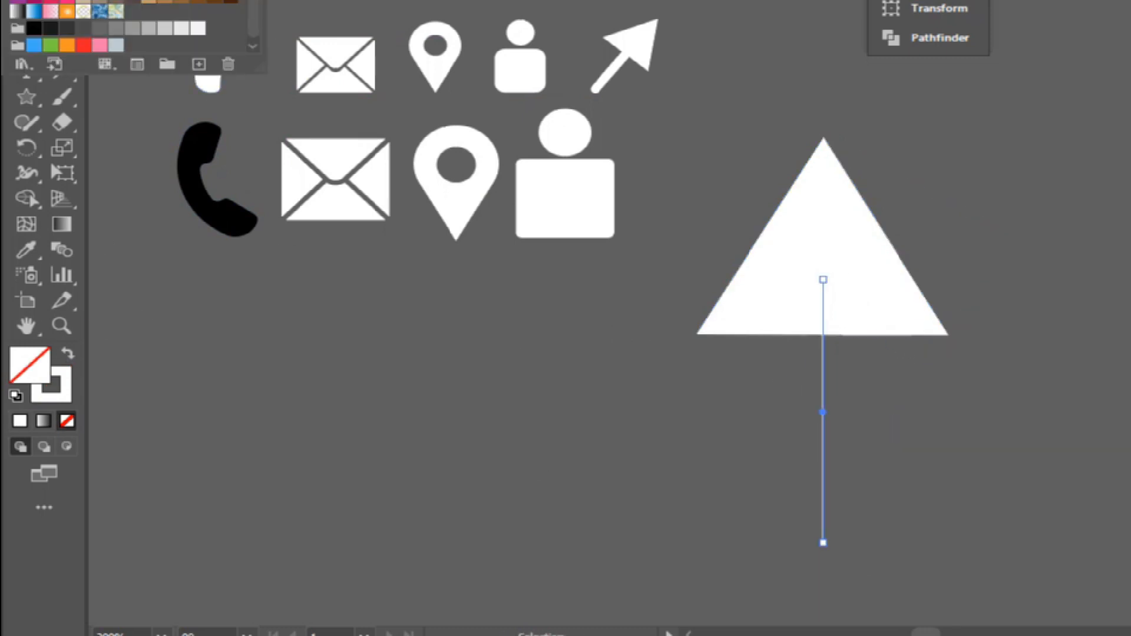
key("Up")
key("Up")
key("Up")
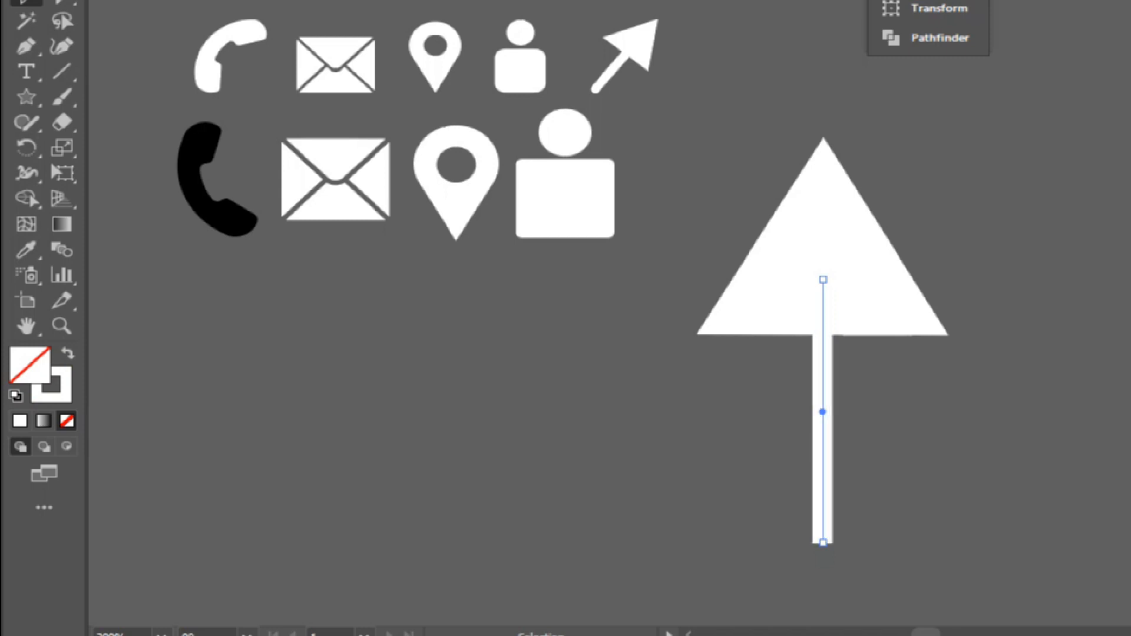
Expand the arrowhead and the shaft's stroke into filled shapes.
left_click_drag(841, 366, 845, 374)
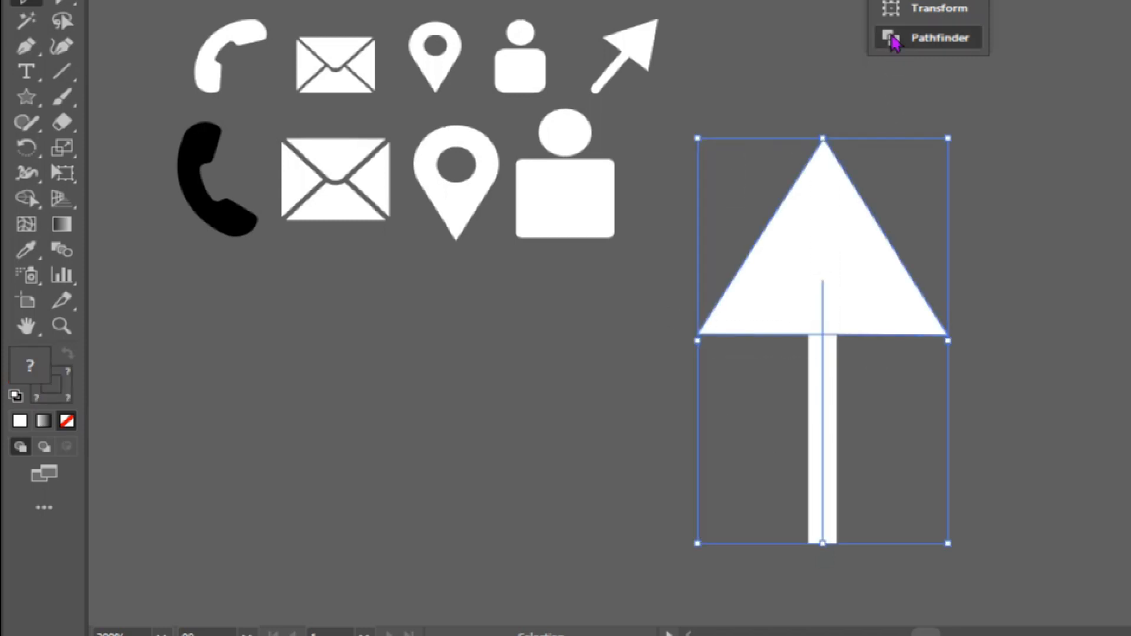
left_click(892, 42)
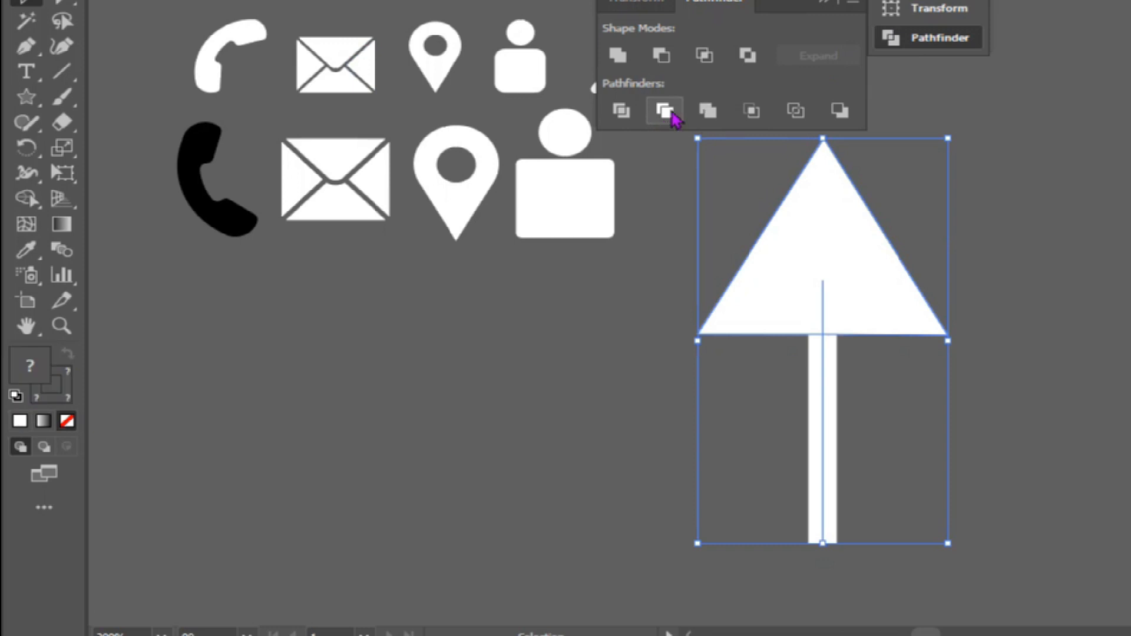
left_click(257, 0)
left_click(330, 168)
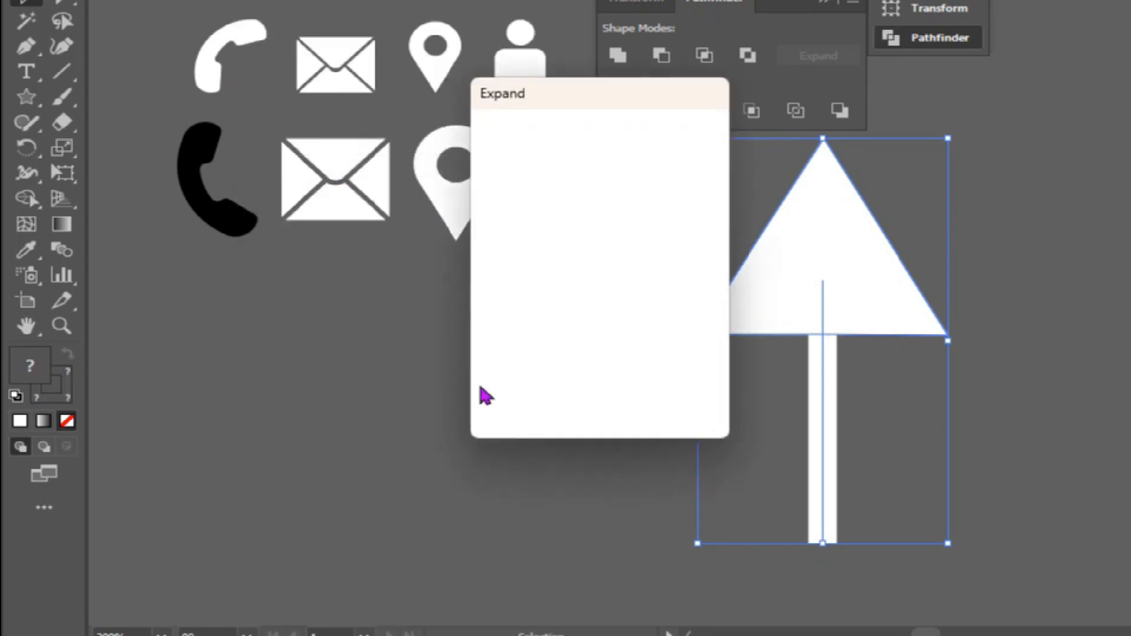
left_click(588, 419)
left_click(1004, 195)
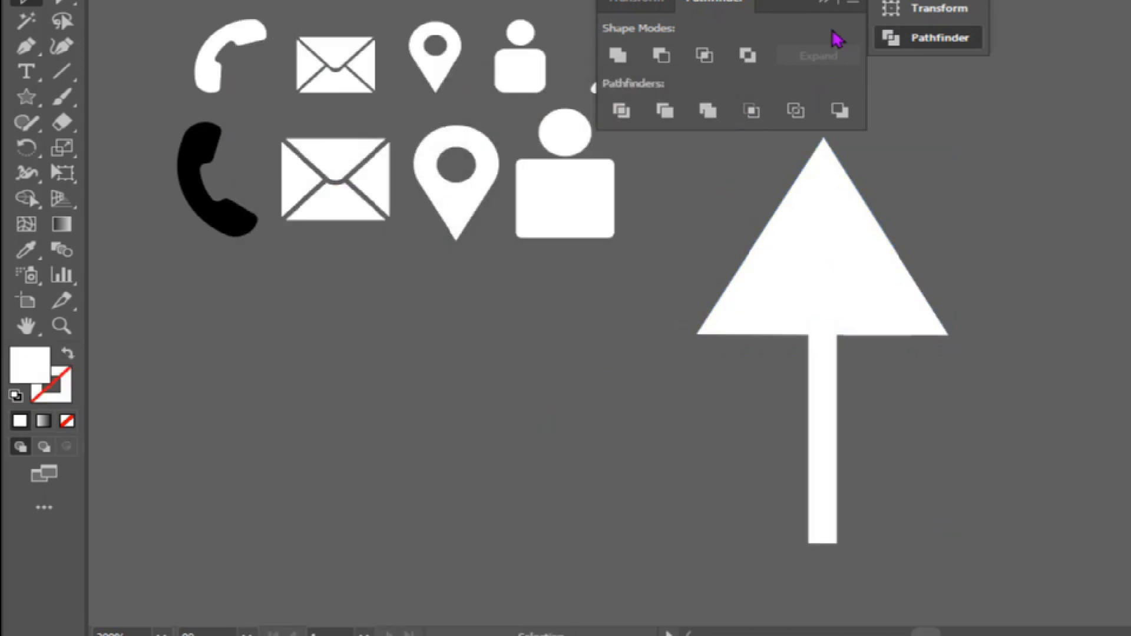
Round the two lower corners of the arrow shaft fully.
left_click(838, 543)
left_click(809, 543, "shift")
left_click_drag(824, 529, 823, 435)
key("v")
Scale the arrow down, rotate it to point diagonally up and right, and place it beside the person icon.
left_click(267, 295)
left_click(838, 253)
left_click_drag(950, 541, 904, 430)
left_click_drag(829, 321, 687, 177)
left_click_drag(754, 305, 692, 325)
left_click_drag(795, 165, 779, 171)
left_click_drag(695, 186, 715, 167)
Change the black telephone handset's fill to white.
left_click(245, 260)
left_click(208, 207)
left_click(62, 0)
left_click(51, 0)
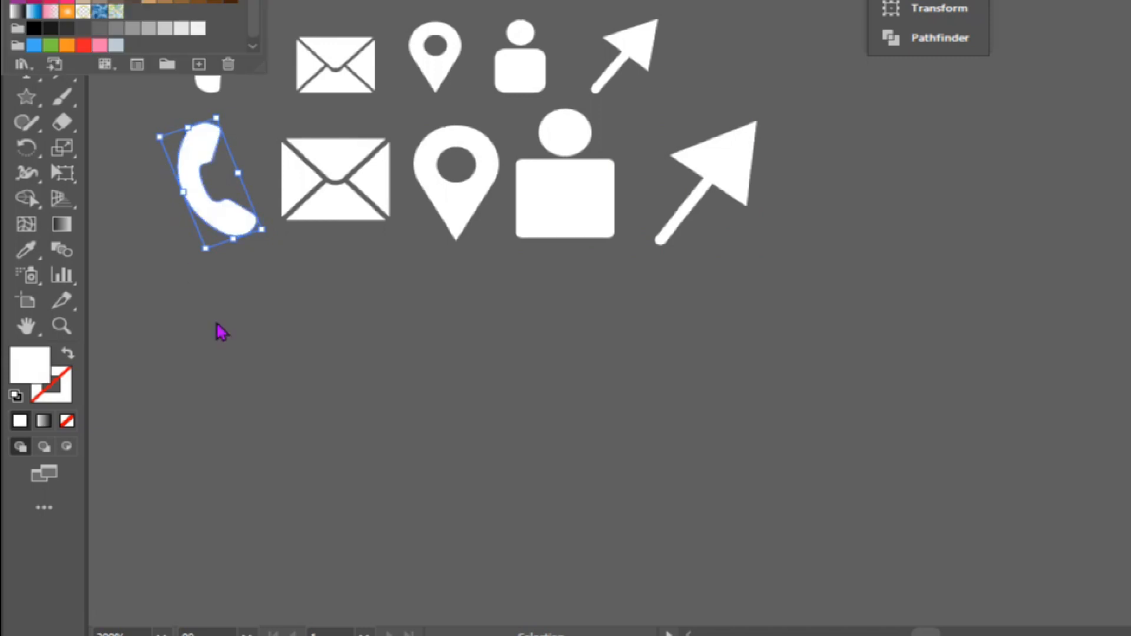
left_click(497, 341)
scroll(471, 354, "up", 1)
left_click(419, 384)
scroll(419, 384, "left", 1)
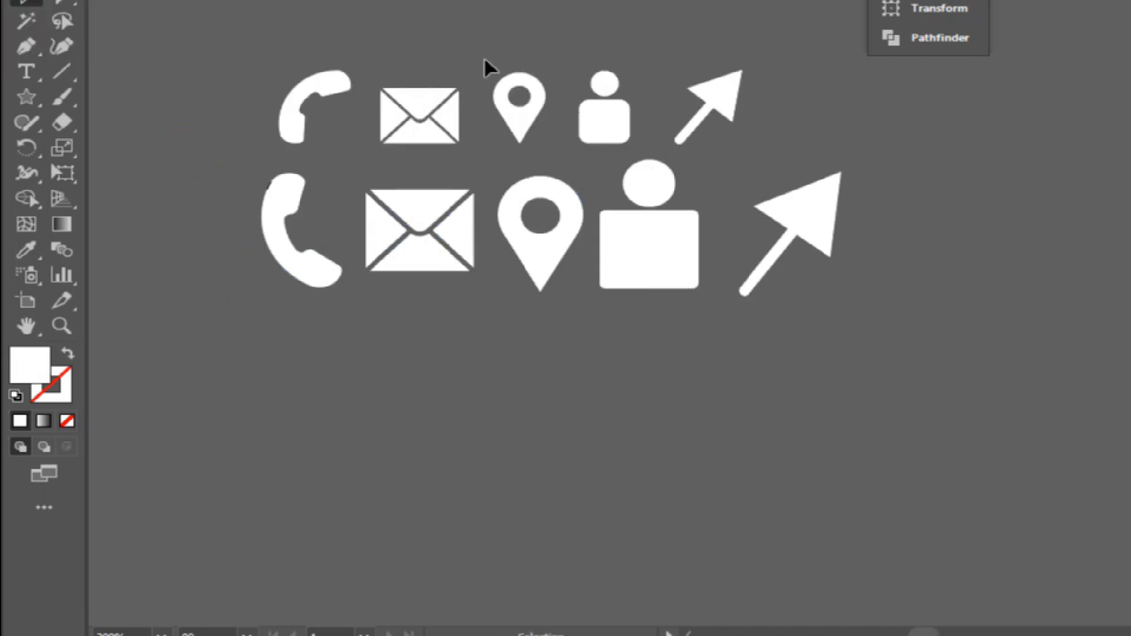
scroll(825, 321, "up", 5)
scroll(838, 349, "left", 1)
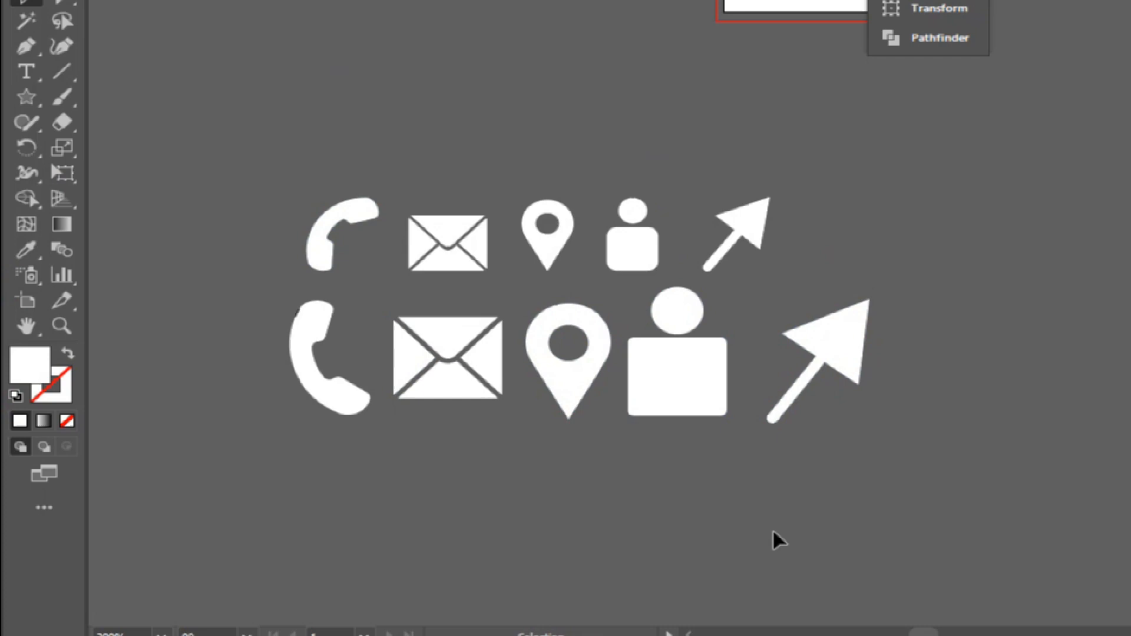